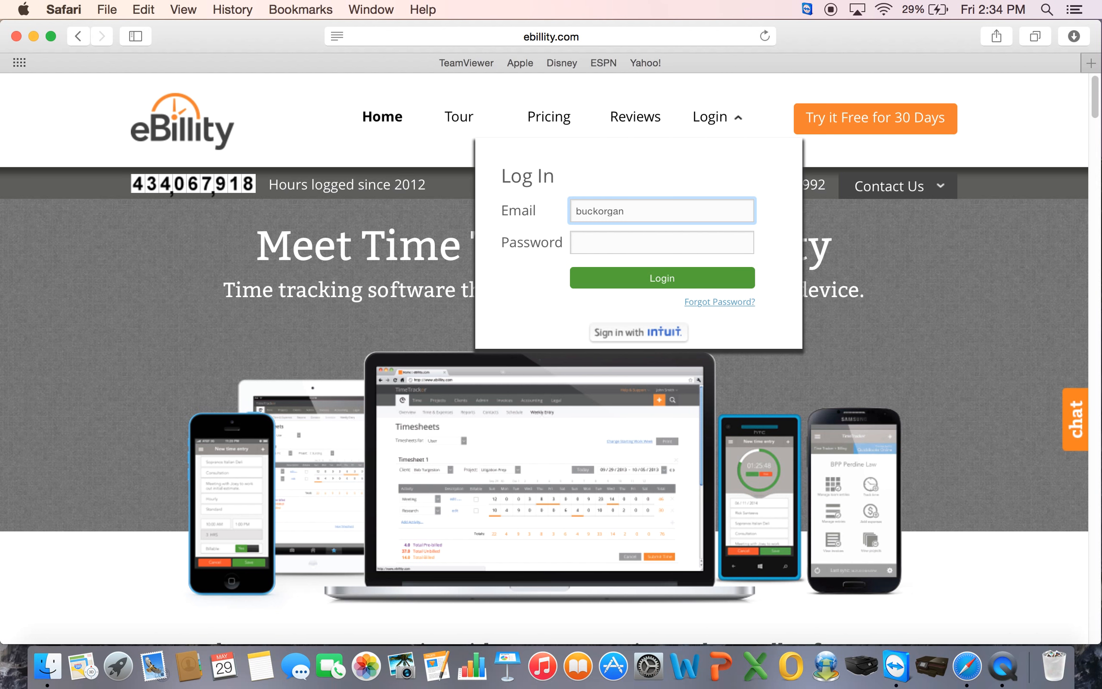
- Log in to eBillity TimeTracker with the account e-mail address and password
{"action": "type", "text": "yahoo.com"}
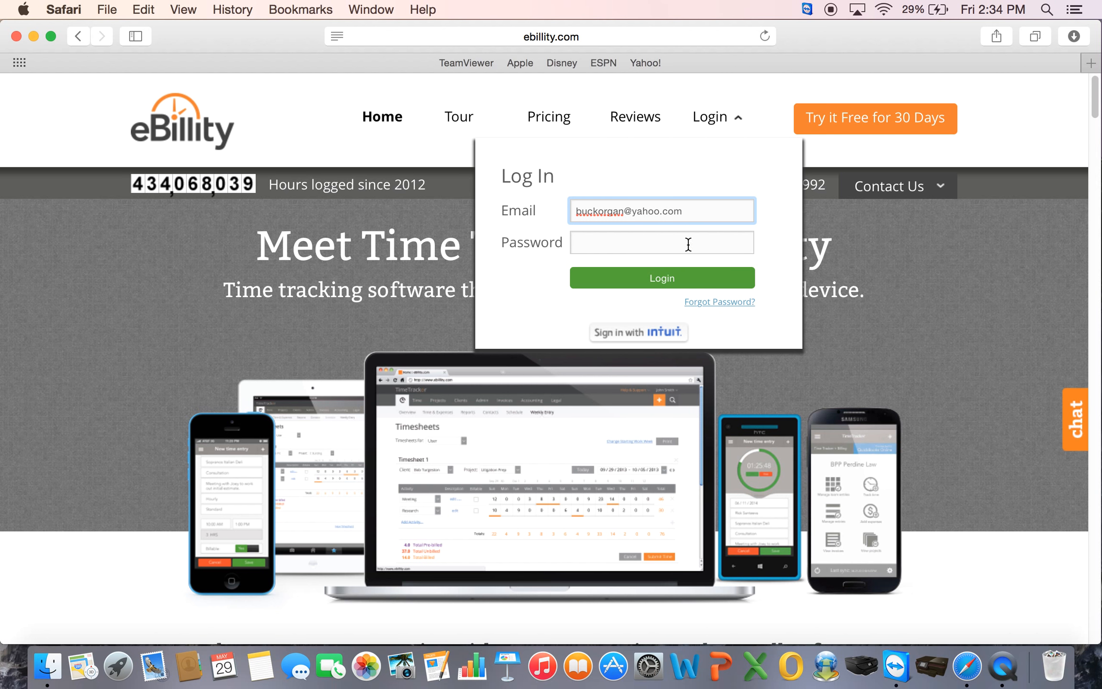
{"action": "left_click", "coordinate": [673, 251]}
{"action": "type", "text": "•••••••••"}
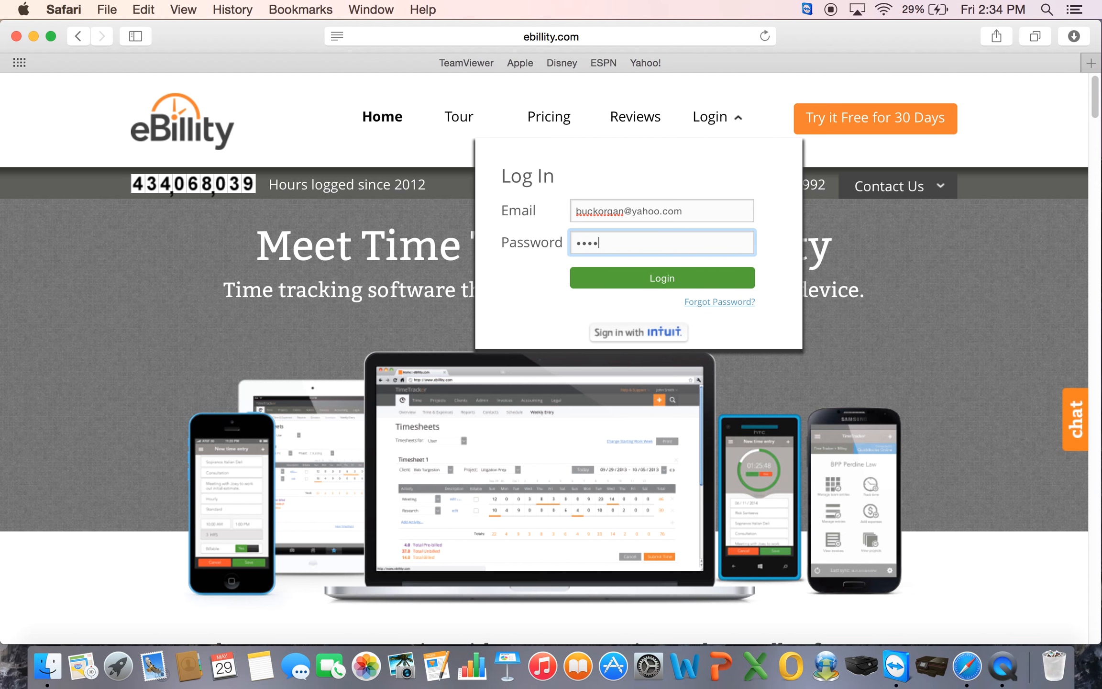
{"action": "type", "text": "•"}
{"action": "key", "text": "Return"}
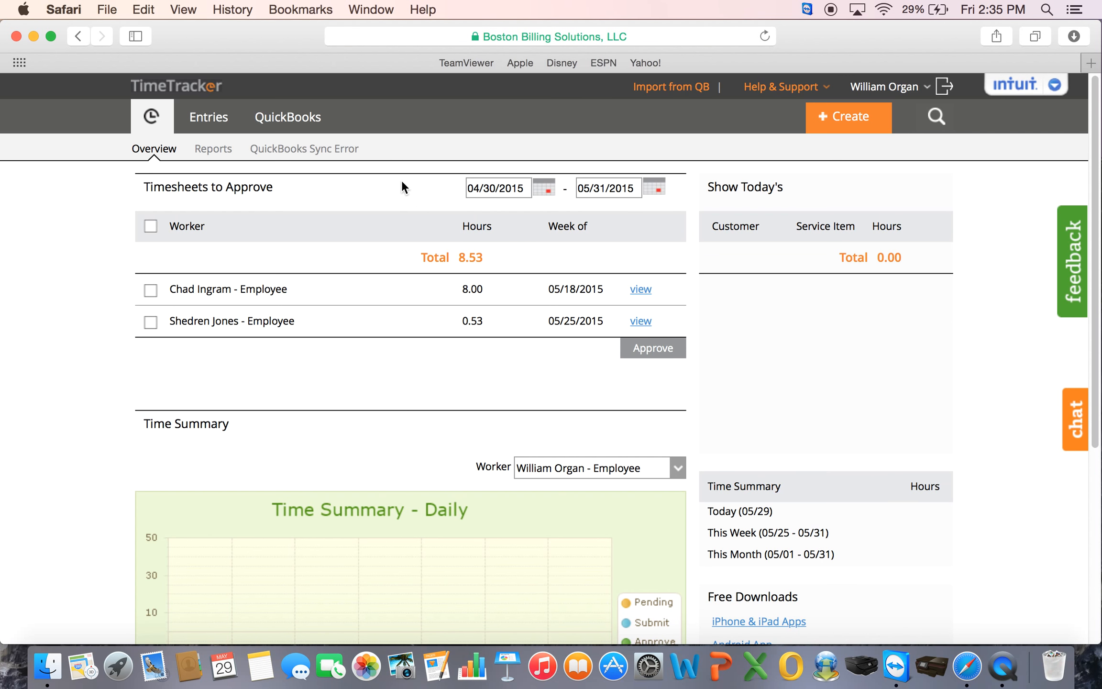
- Open Entries > Weekly Timesheets and add 20 empty rows to the week's timesheet
{"action": "mouse_move", "coordinate": [224, 130]}
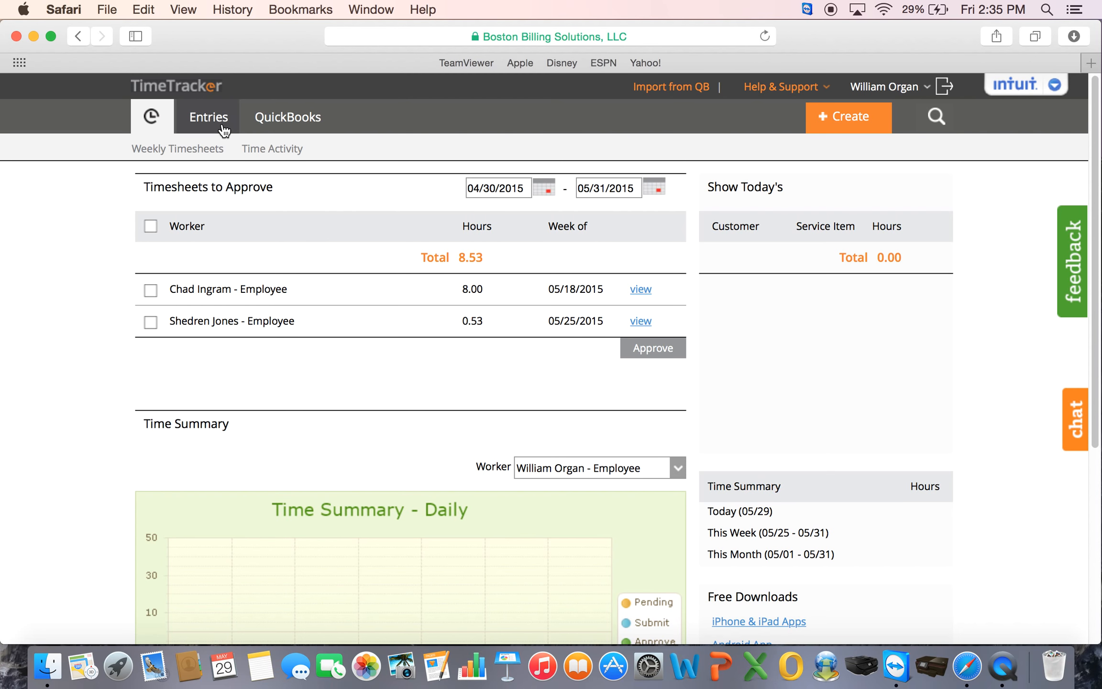
{"action": "left_click", "coordinate": [200, 152]}
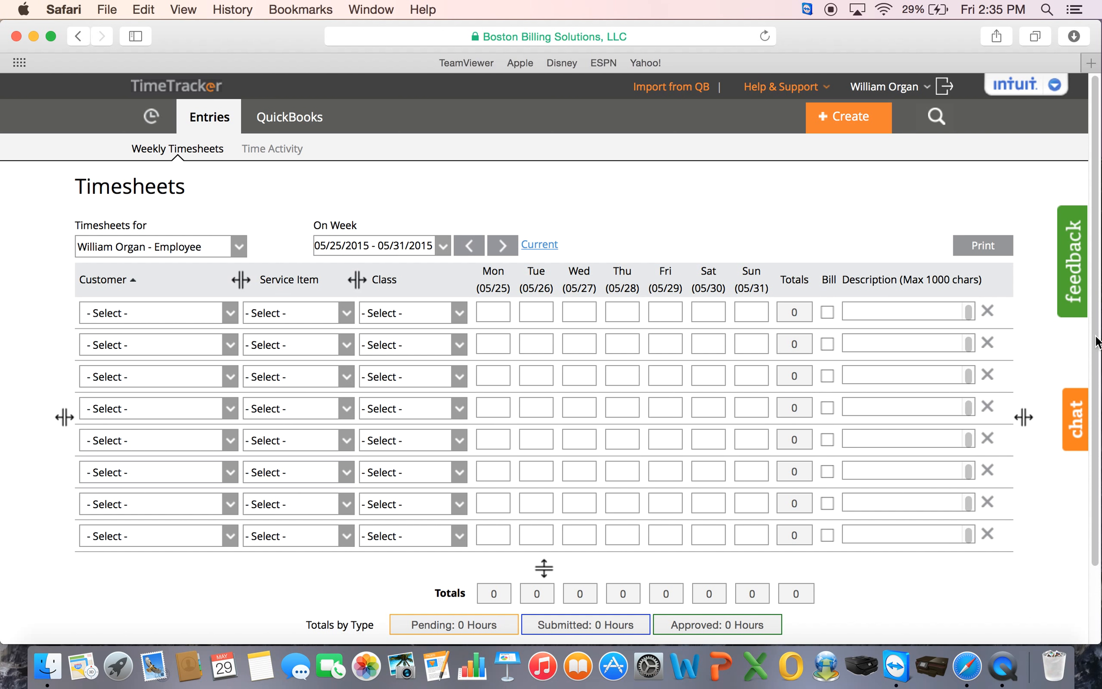
{"action": "scroll", "coordinate": [1096, 342], "scroll_direction": "down", "scroll_amount": 3}
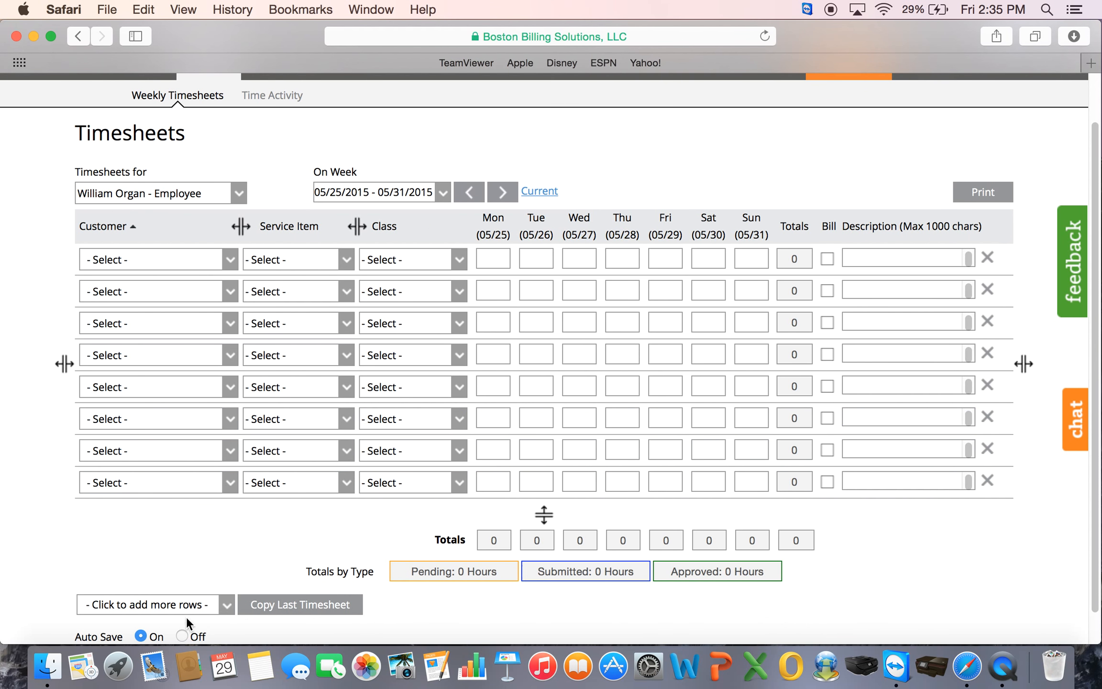
{"action": "left_click", "coordinate": [202, 606]}
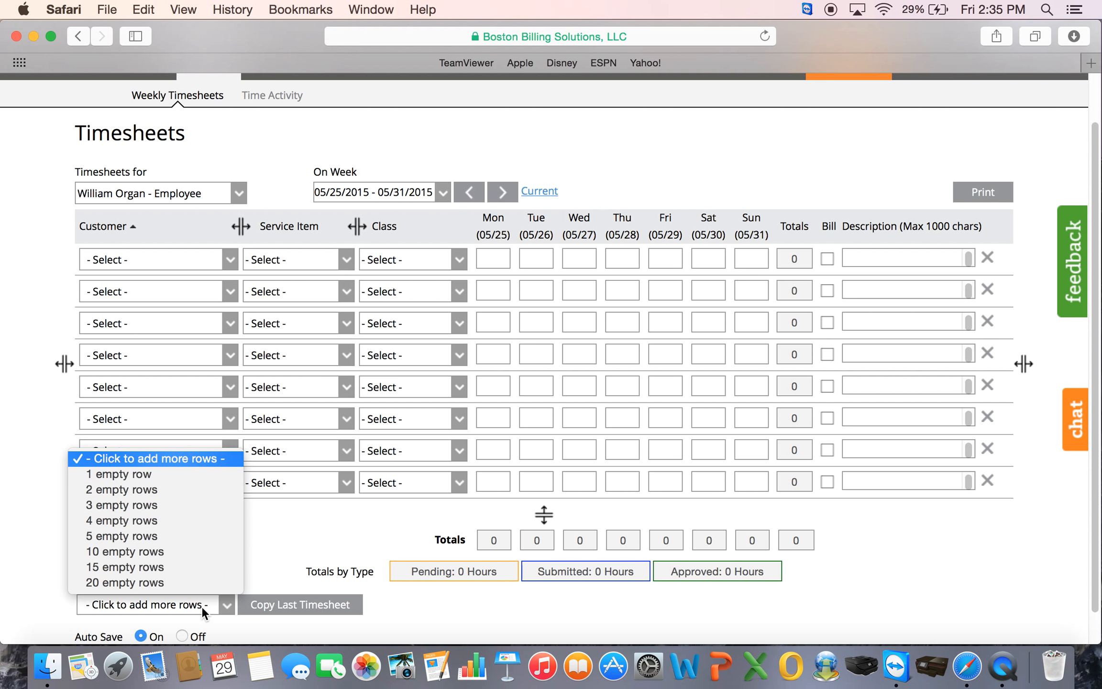
{"action": "left_click", "coordinate": [155, 582]}
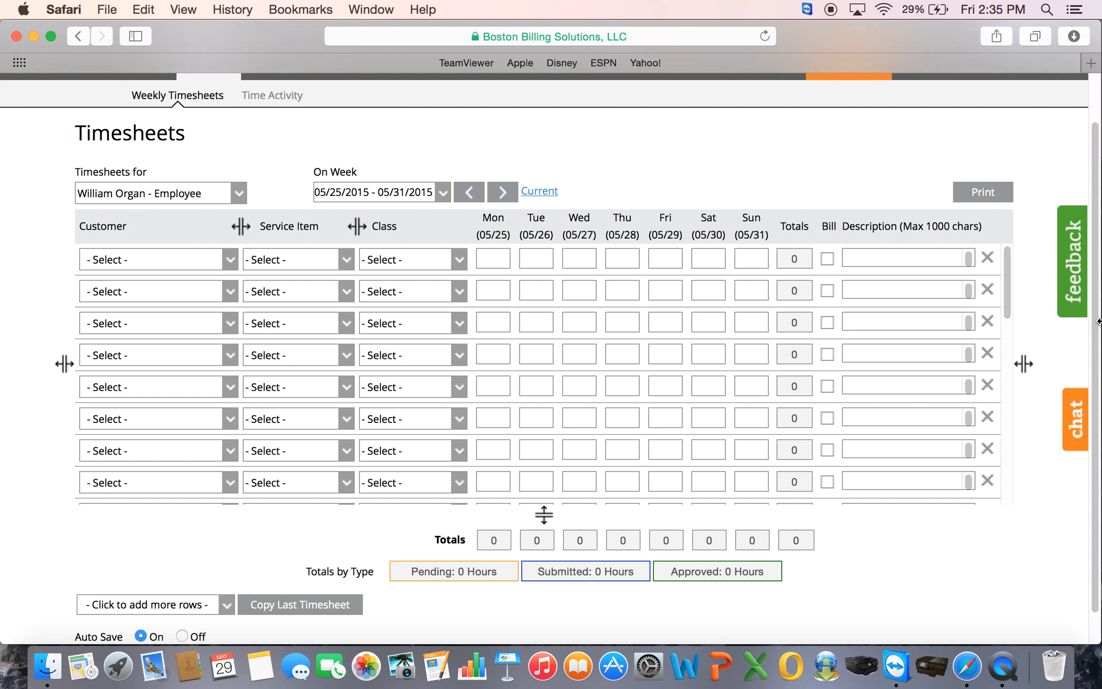
{"action": "scroll", "coordinate": [215, 603], "scroll_direction": "down", "scroll_amount": 1}
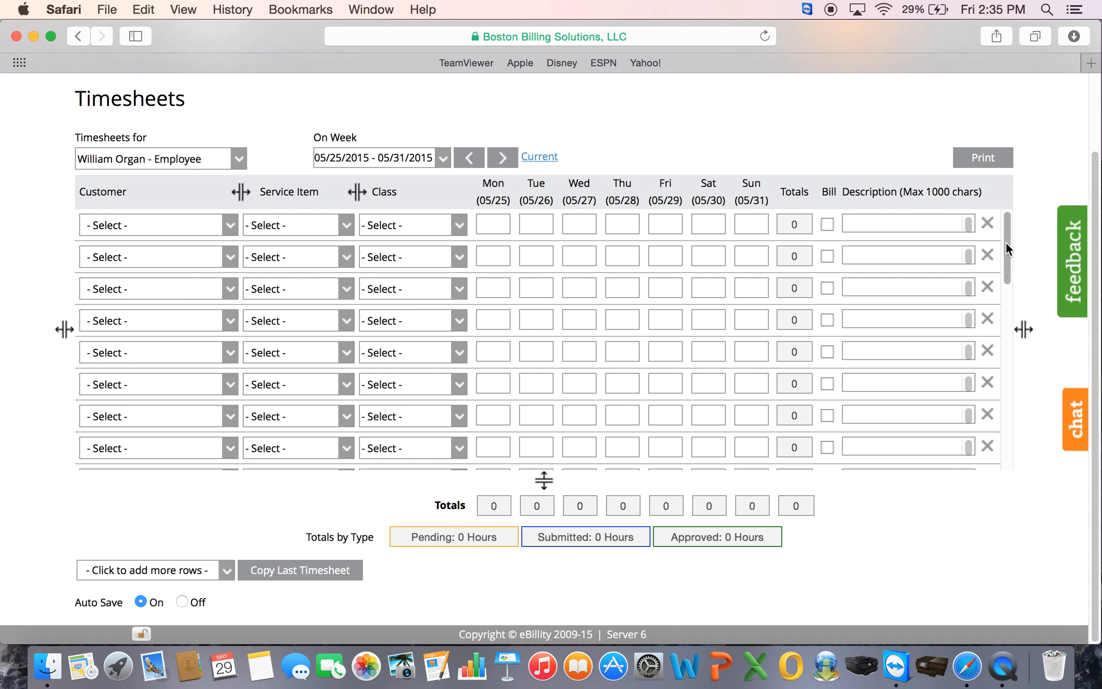
{"action": "mouse_move", "coordinate": [1010, 243]}
{"action": "left_mouse_down"}
{"action": "mouse_move", "coordinate": [1004, 389]}
{"action": "mouse_move", "coordinate": [1009, 226]}
{"action": "left_mouse_up"}
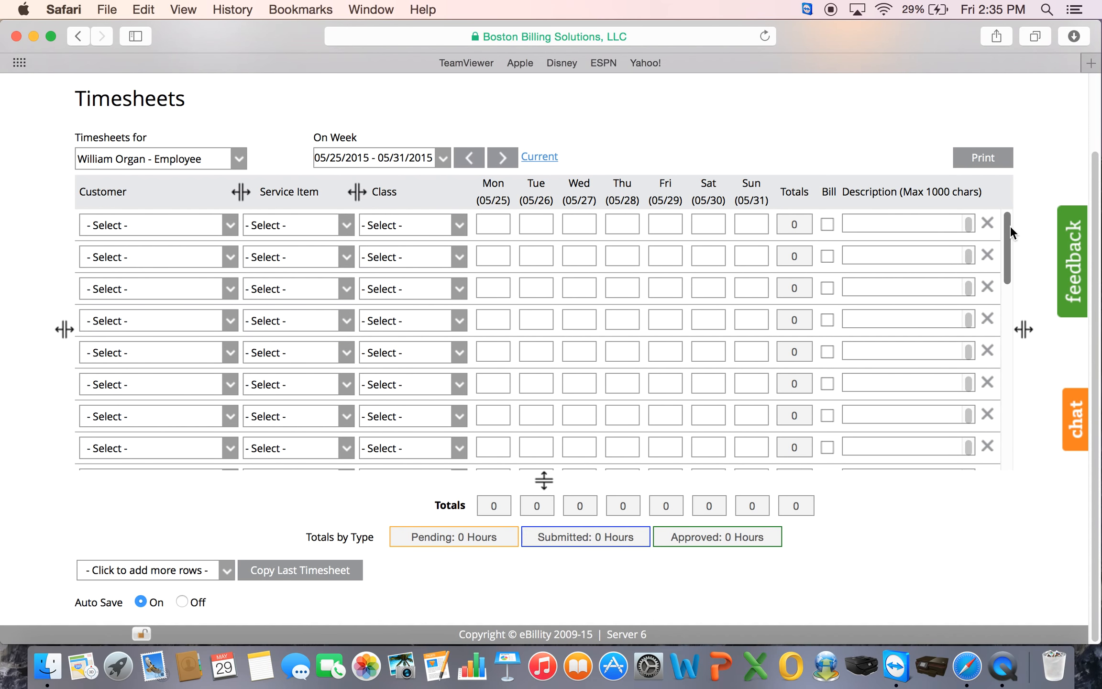
- Assign customers to rows one to three, starting with Morning Prep, by searching each list
{"action": "left_click", "coordinate": [144, 222]}
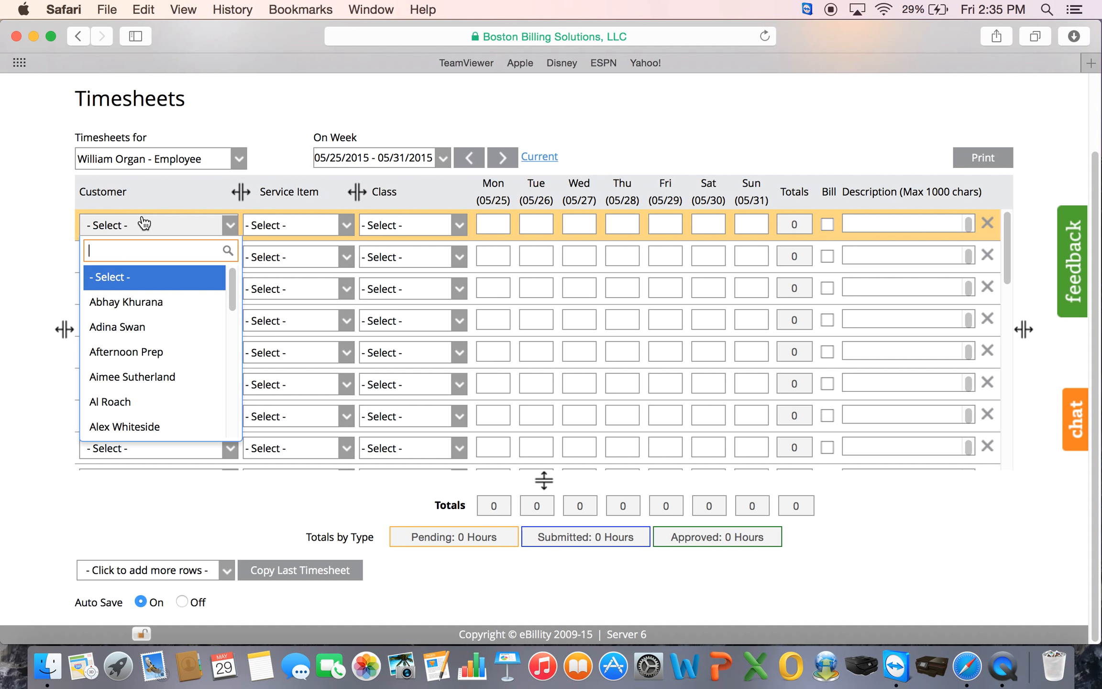
{"action": "type", "text": "morning"}
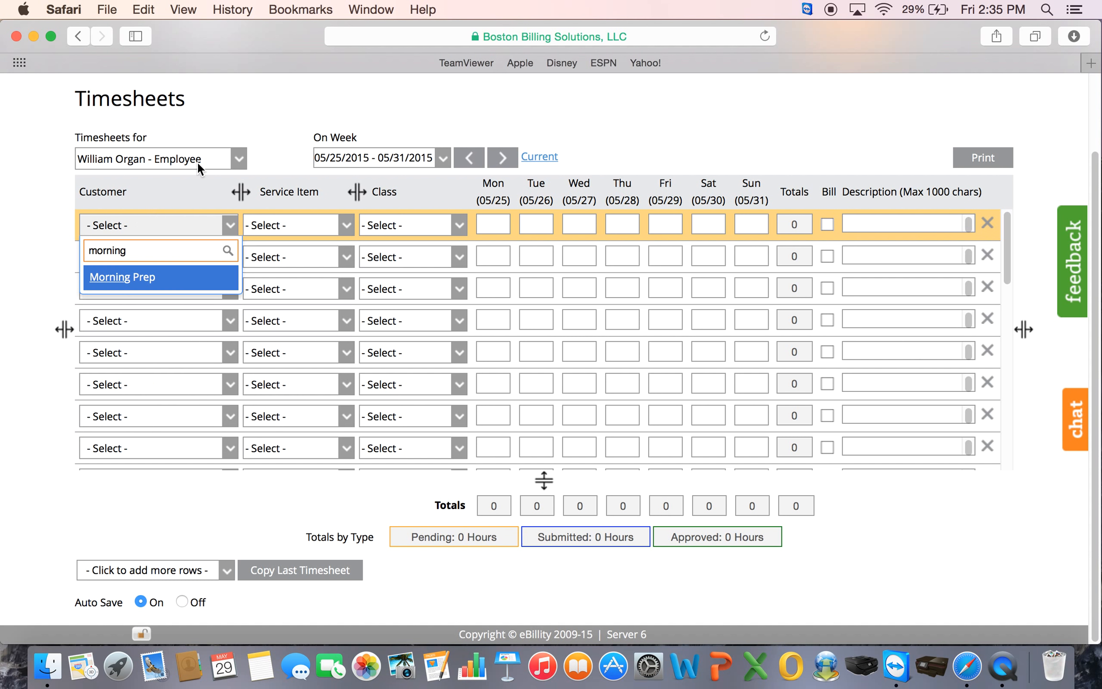
{"action": "left_click", "coordinate": [123, 278]}
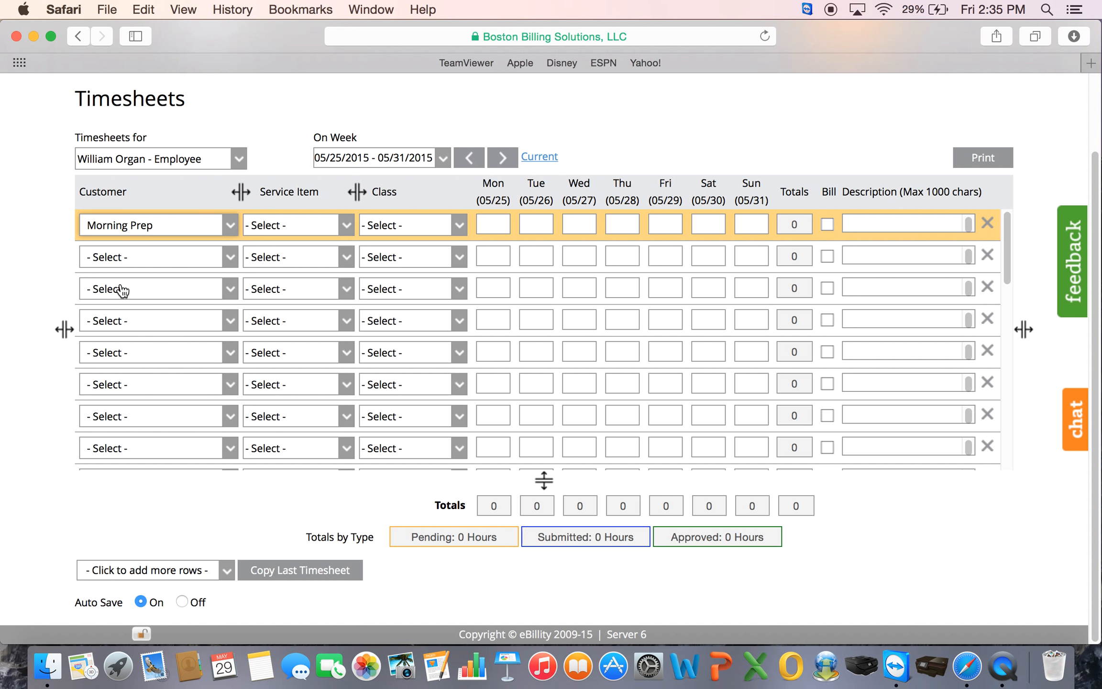
{"action": "left_click", "coordinate": [133, 261]}
{"action": "type", "text": "art"}
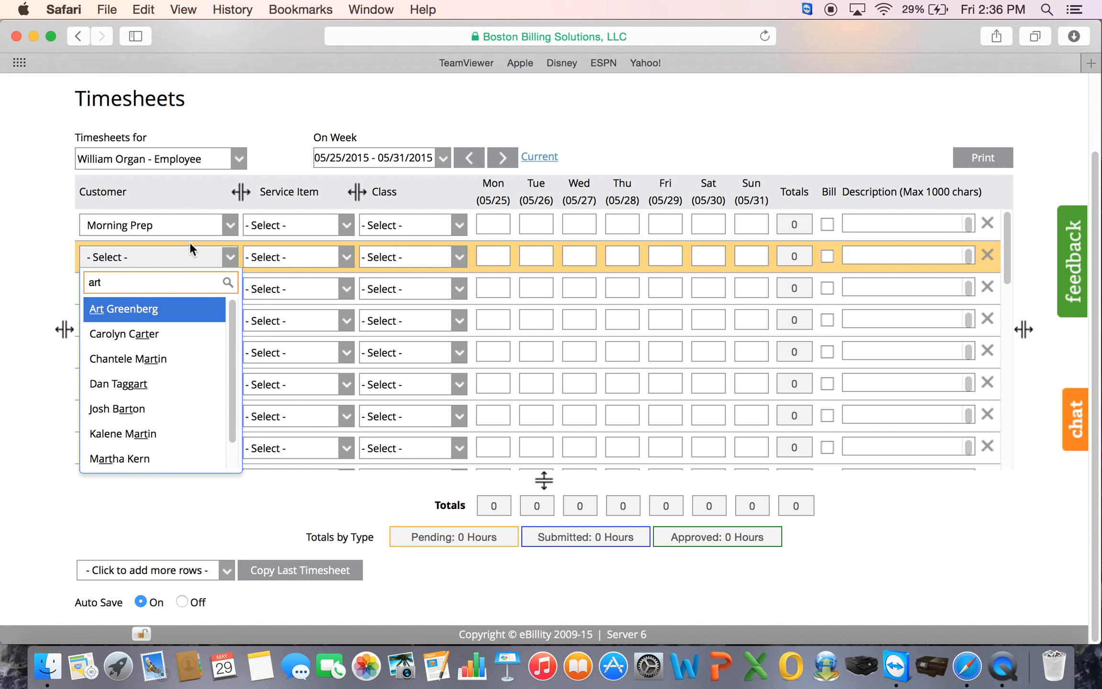
{"action": "left_click", "coordinate": [131, 311]}
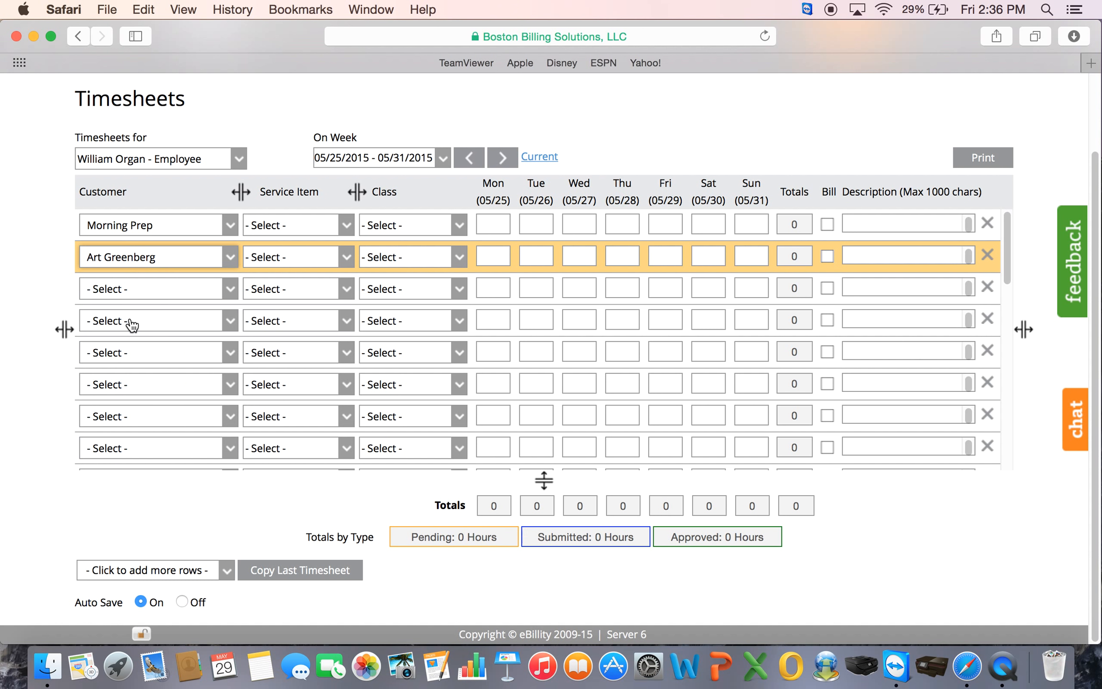
{"action": "left_click", "coordinate": [156, 292]}
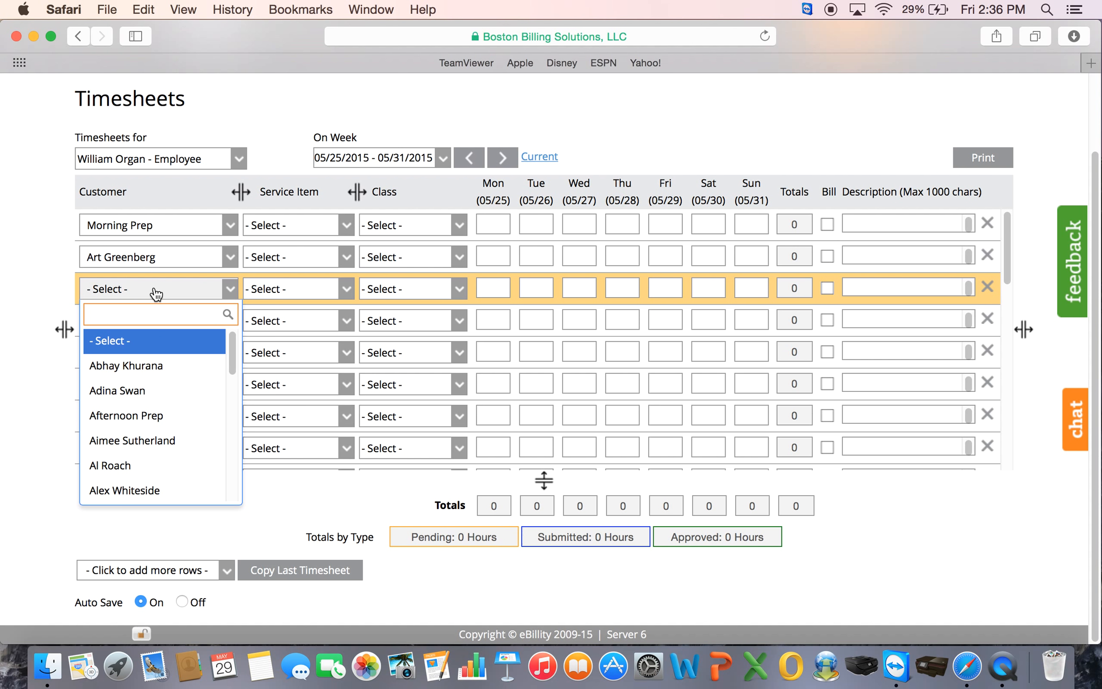
{"action": "type", "text": "bonnie"}
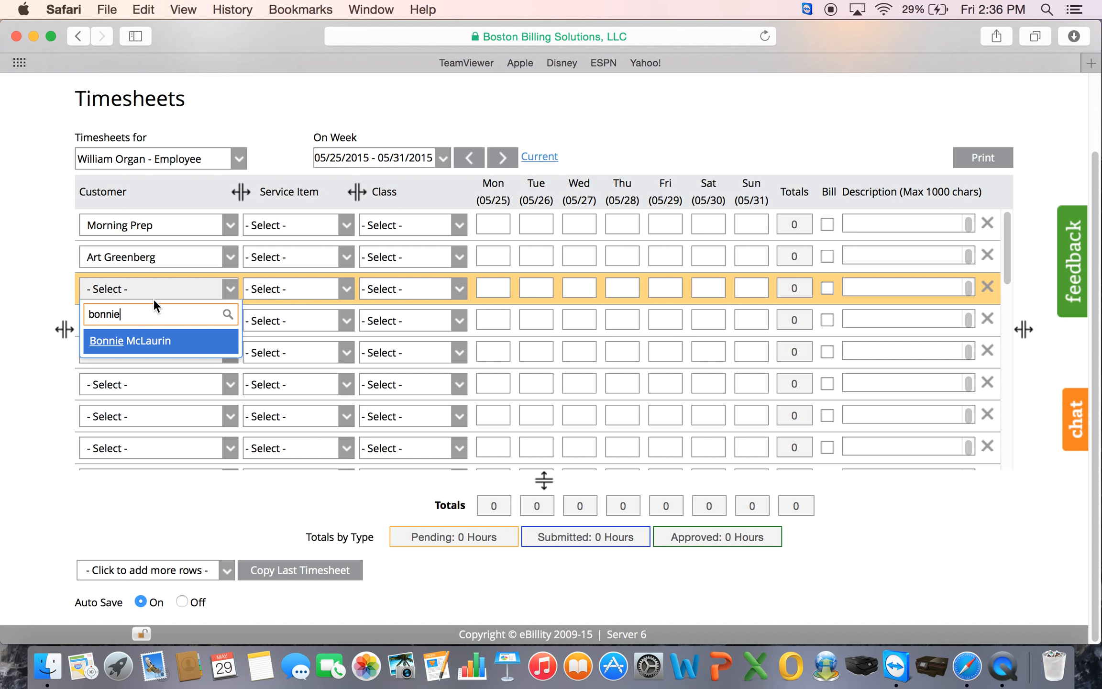
{"action": "left_click", "coordinate": [158, 347]}
- Assign customers to rows four to seven, ending with Afternoon Prep and Random and Travel
{"action": "left_click", "coordinate": [145, 323]}
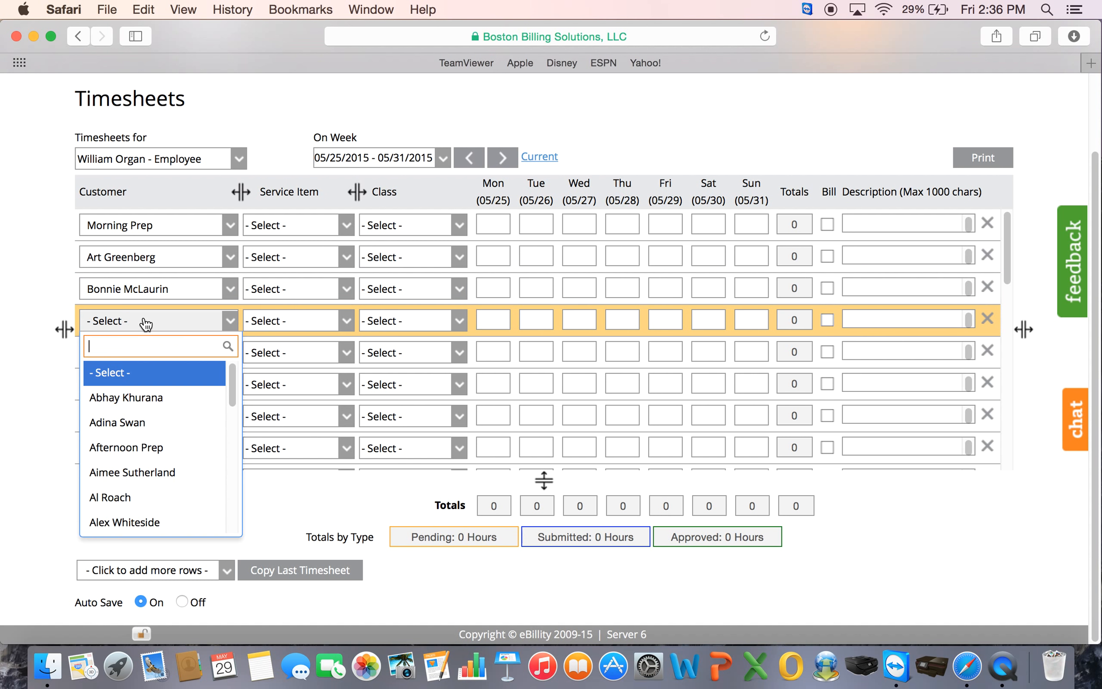
{"action": "type", "text": "mark"}
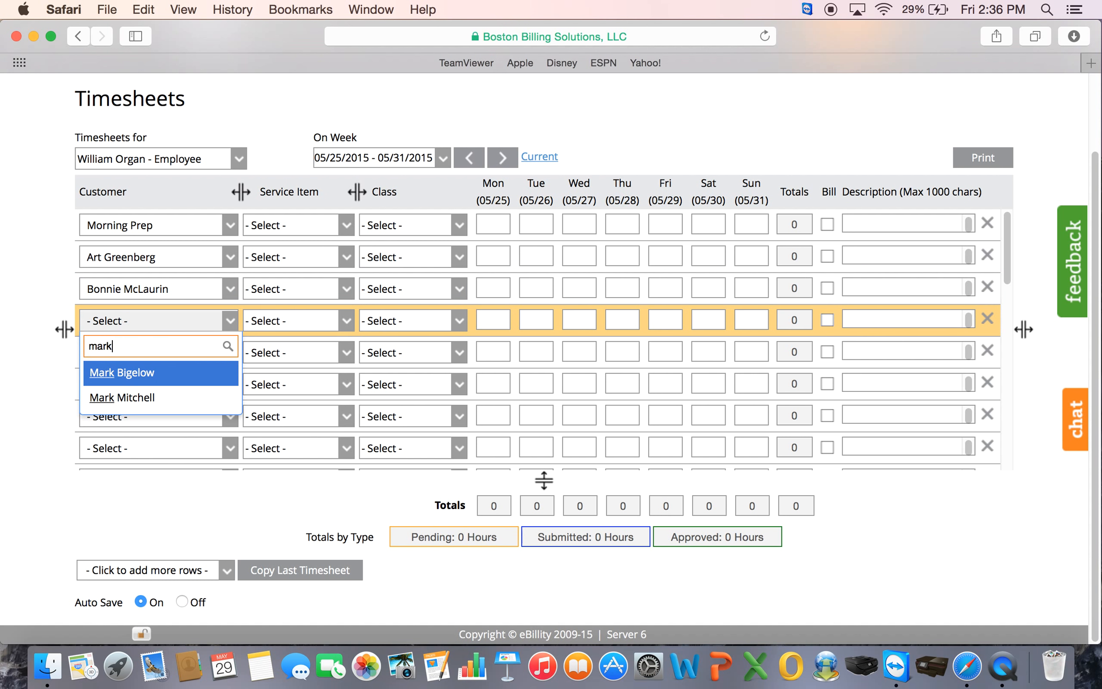
{"action": "left_click", "coordinate": [181, 377]}
{"action": "left_click", "coordinate": [163, 352]}
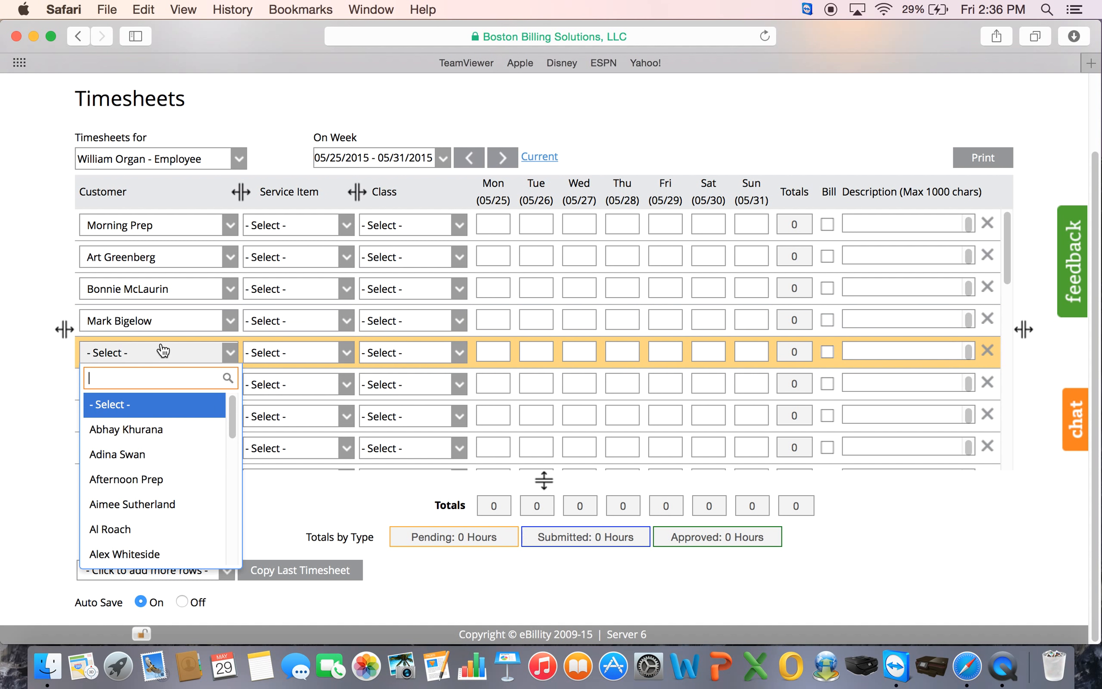
{"action": "type", "text": "mar"}
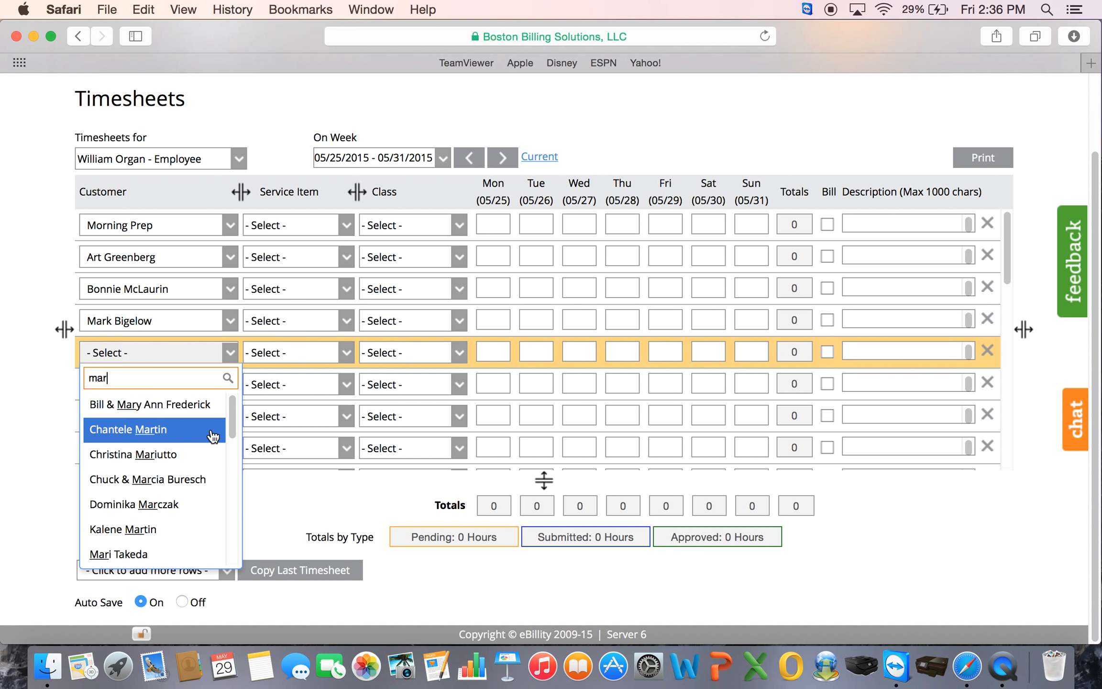
{"action": "left_click", "coordinate": [192, 439]}
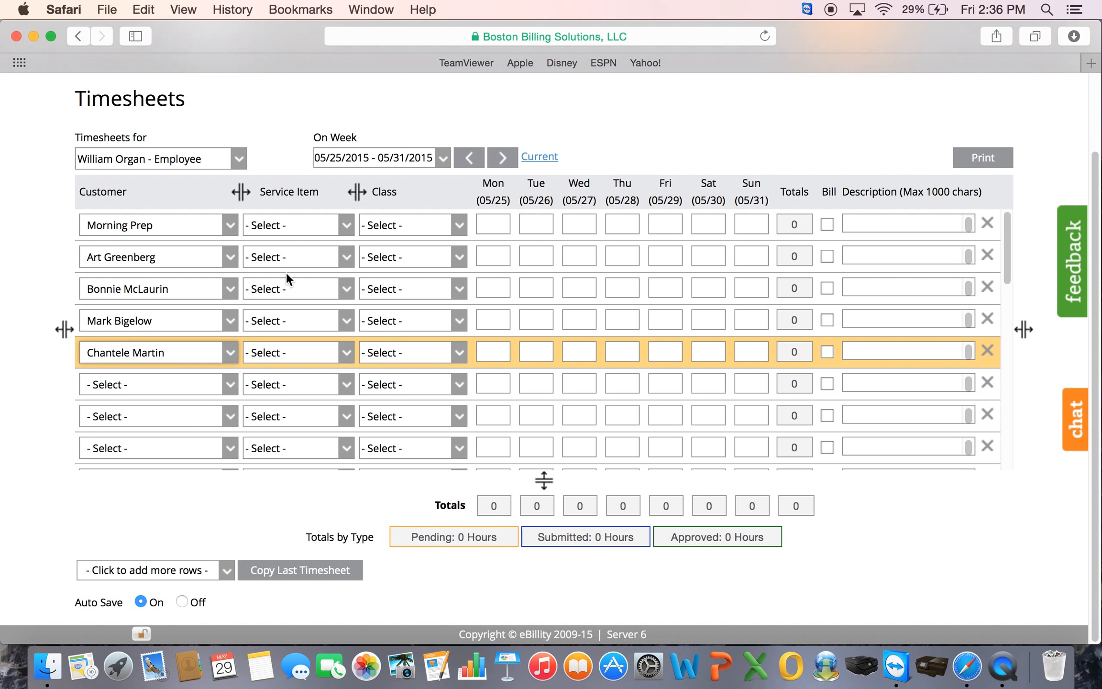
{"action": "left_click", "coordinate": [158, 387]}
{"action": "type", "text": "after"}
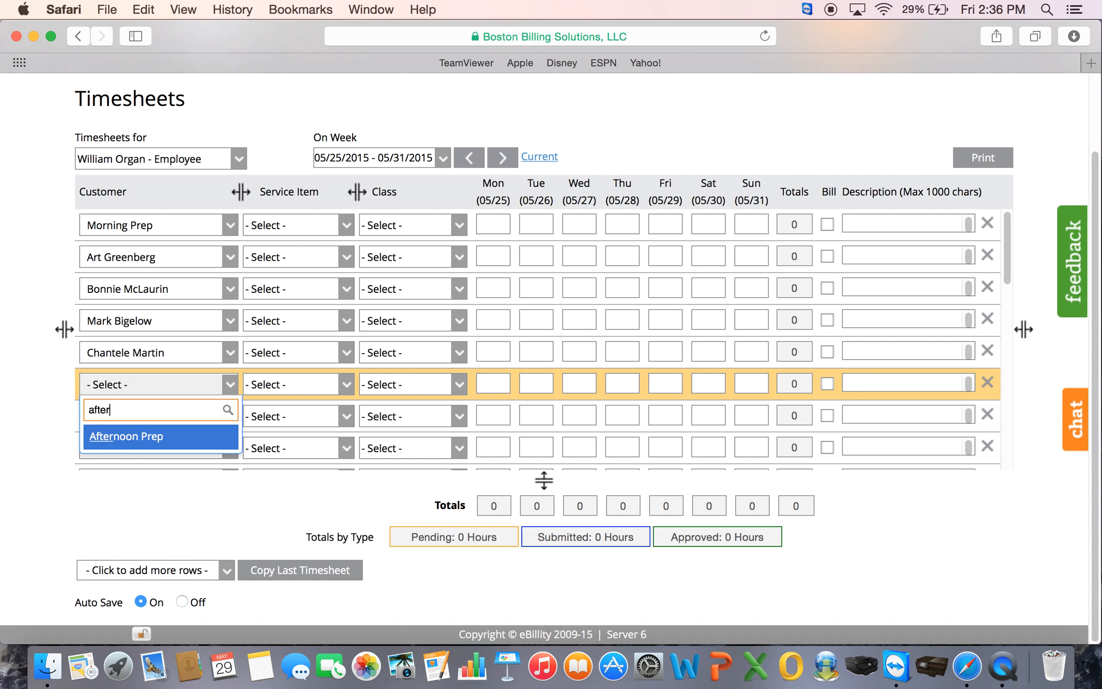
{"action": "left_click", "coordinate": [166, 438]}
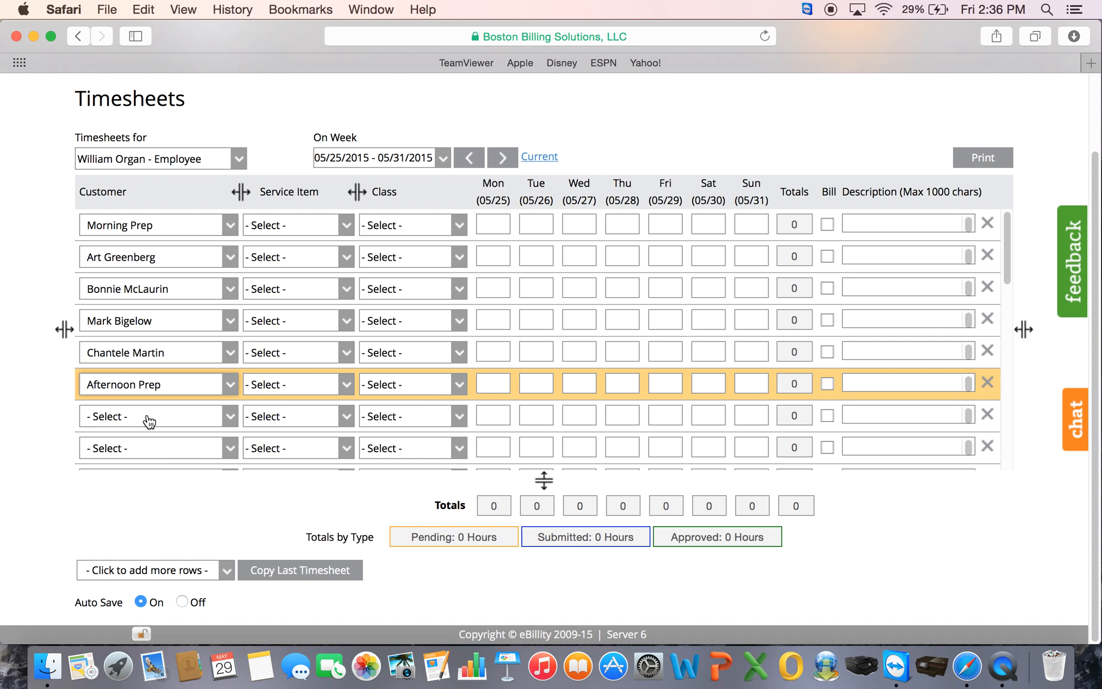
{"action": "left_click", "coordinate": [147, 419]}
{"action": "type", "text": "rand"}
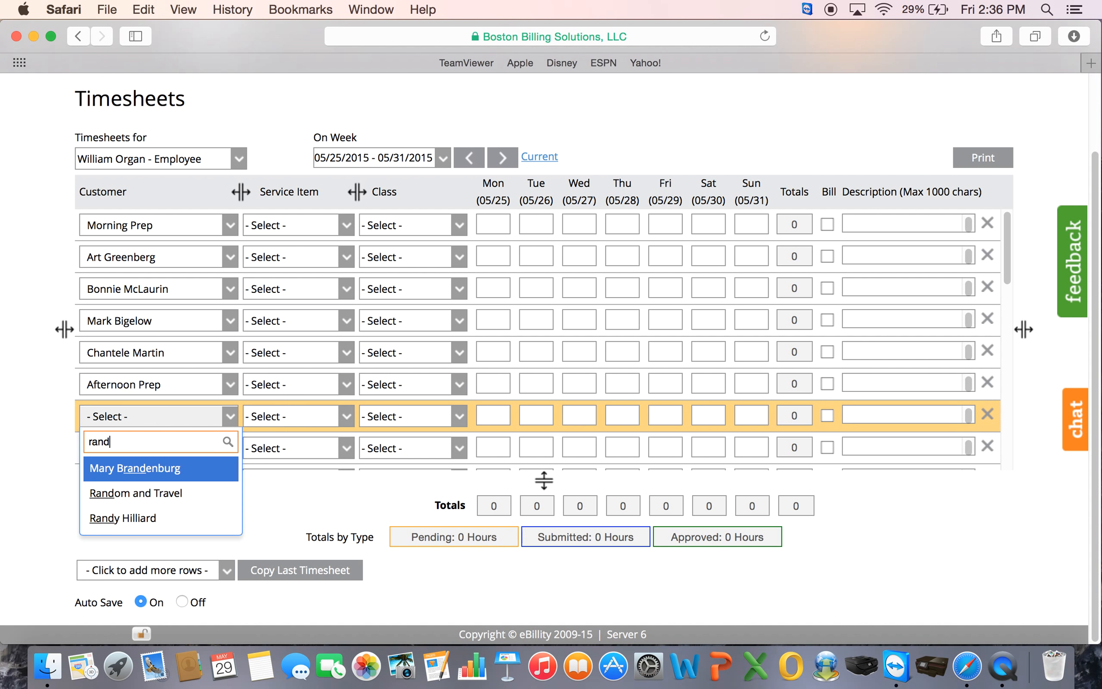
{"action": "left_click", "coordinate": [136, 495]}
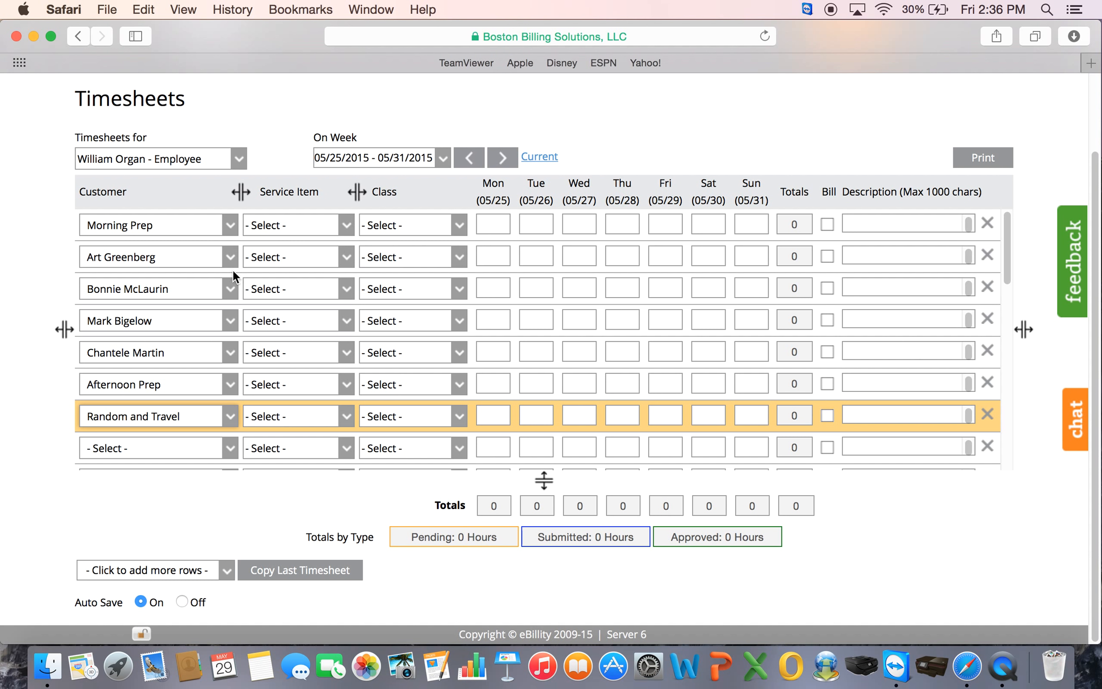
- Set the service item of rows two through five to Residential_Monthly_Lawn_Care
{"action": "left_click", "coordinate": [282, 257]}
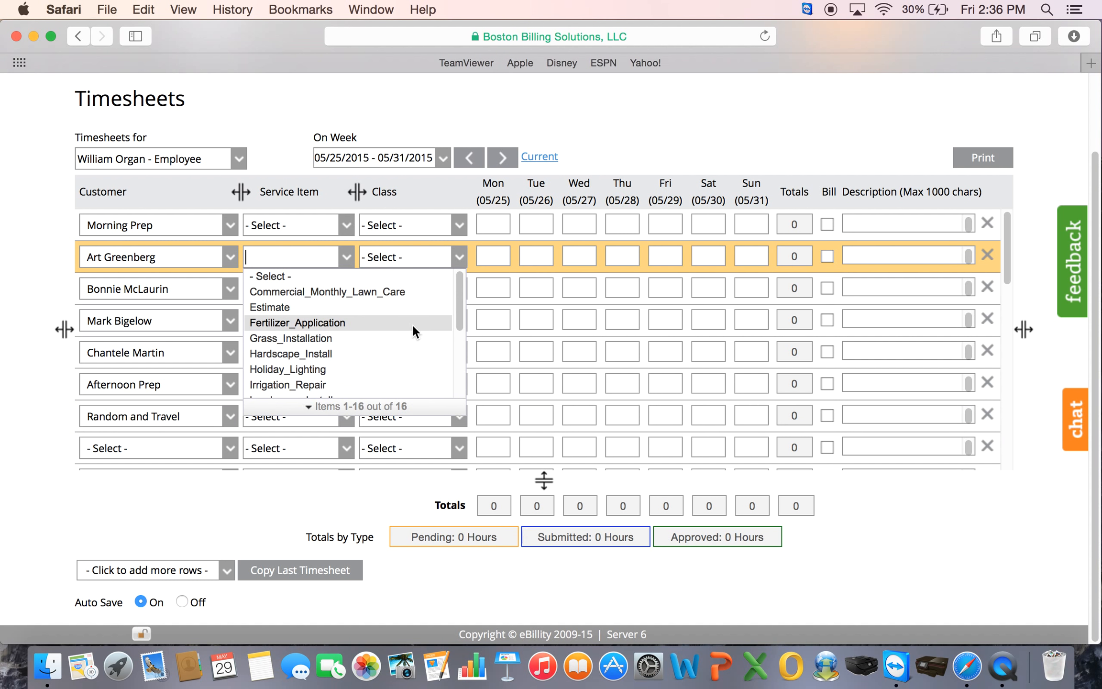
{"action": "left_click_drag", "start_coordinate": [456, 303], "coordinate": [436, 370]}
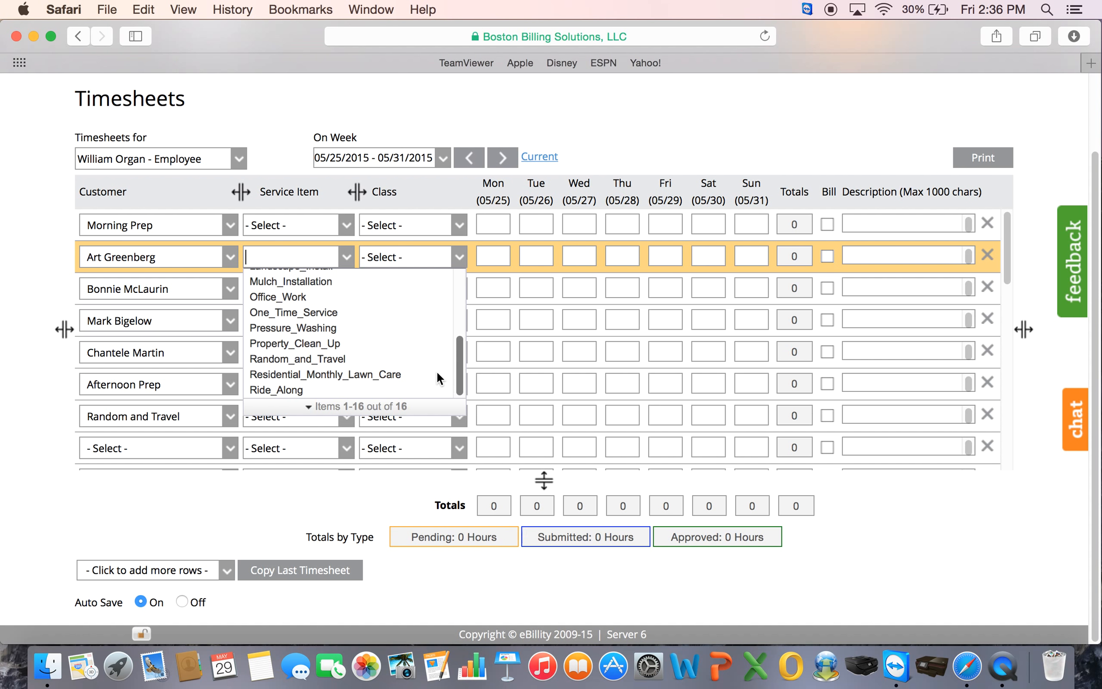
{"action": "left_click", "coordinate": [399, 374]}
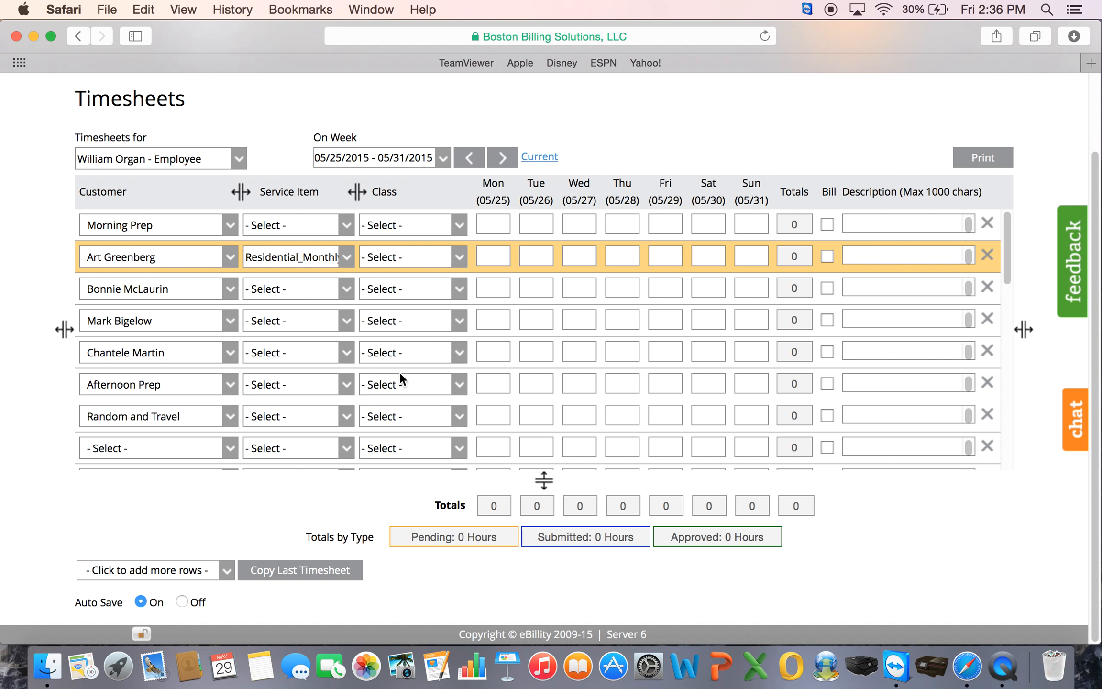
{"action": "left_click", "coordinate": [316, 296]}
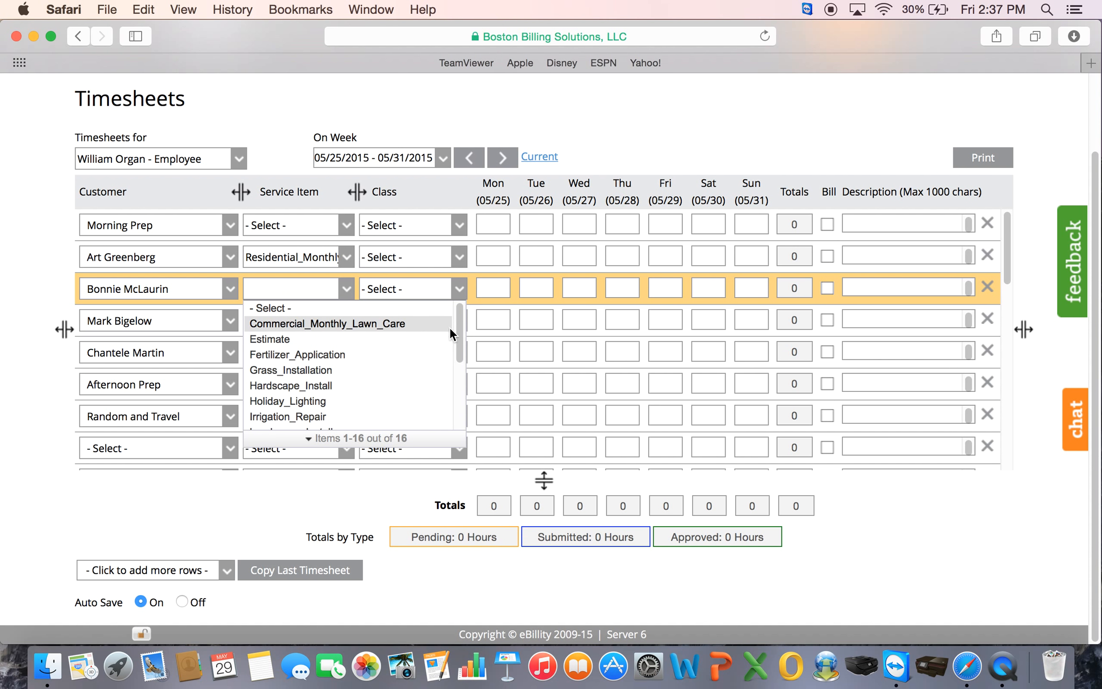
{"action": "left_click_drag", "start_coordinate": [455, 335], "coordinate": [455, 376]}
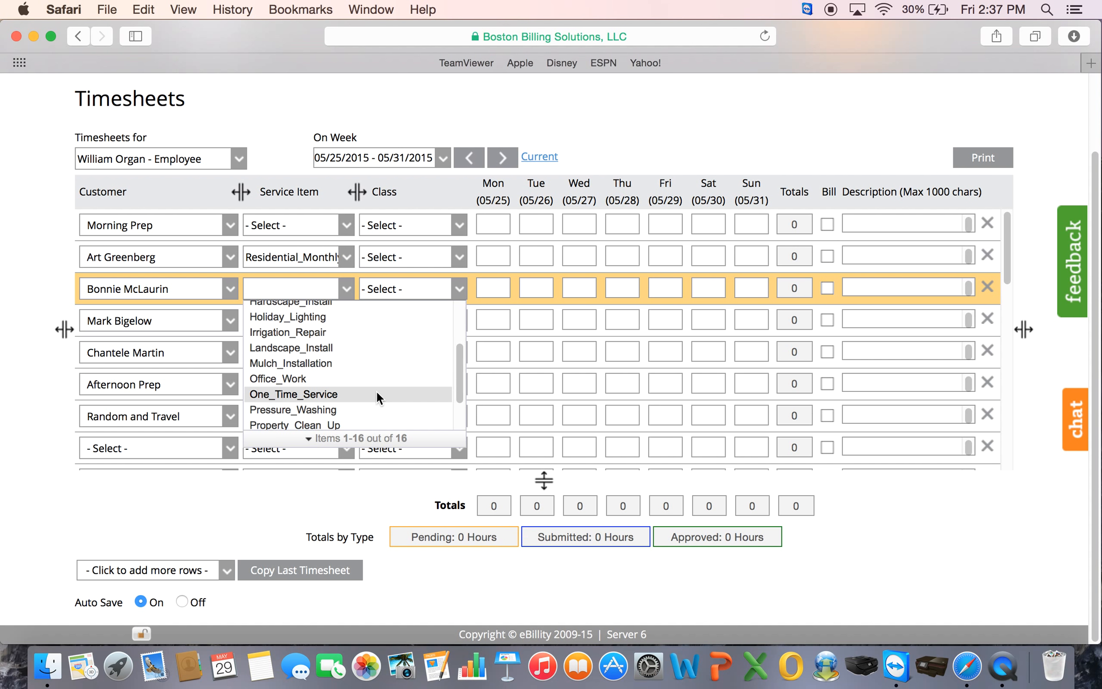
{"action": "left_click_drag", "start_coordinate": [462, 376], "coordinate": [458, 400]}
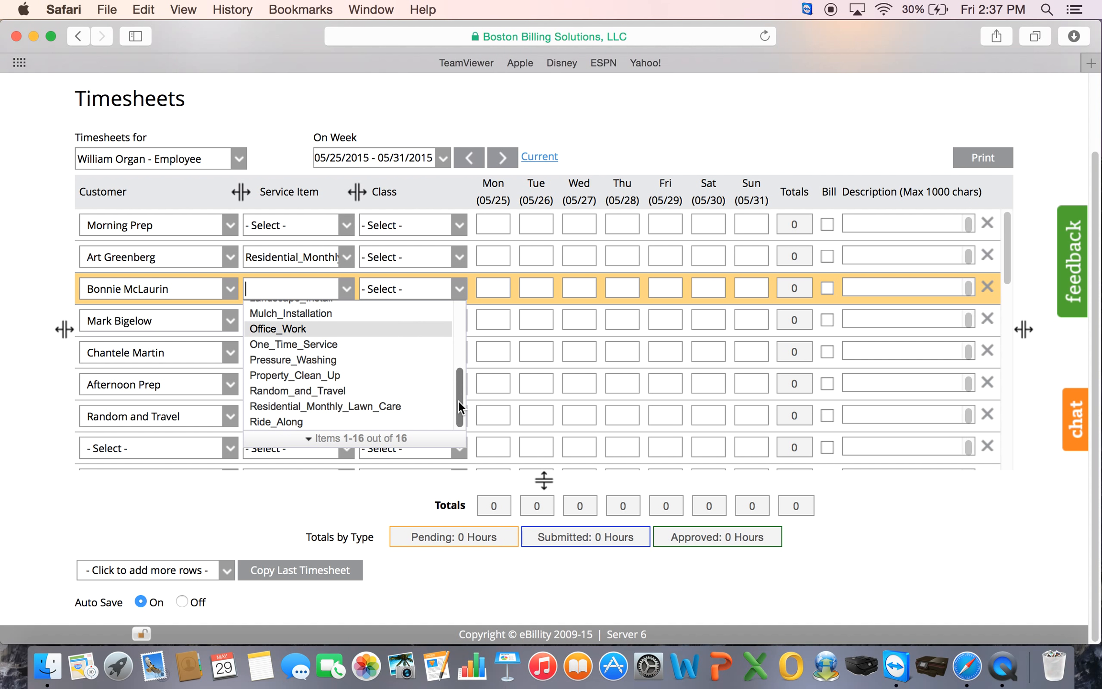
{"action": "left_click", "coordinate": [419, 406]}
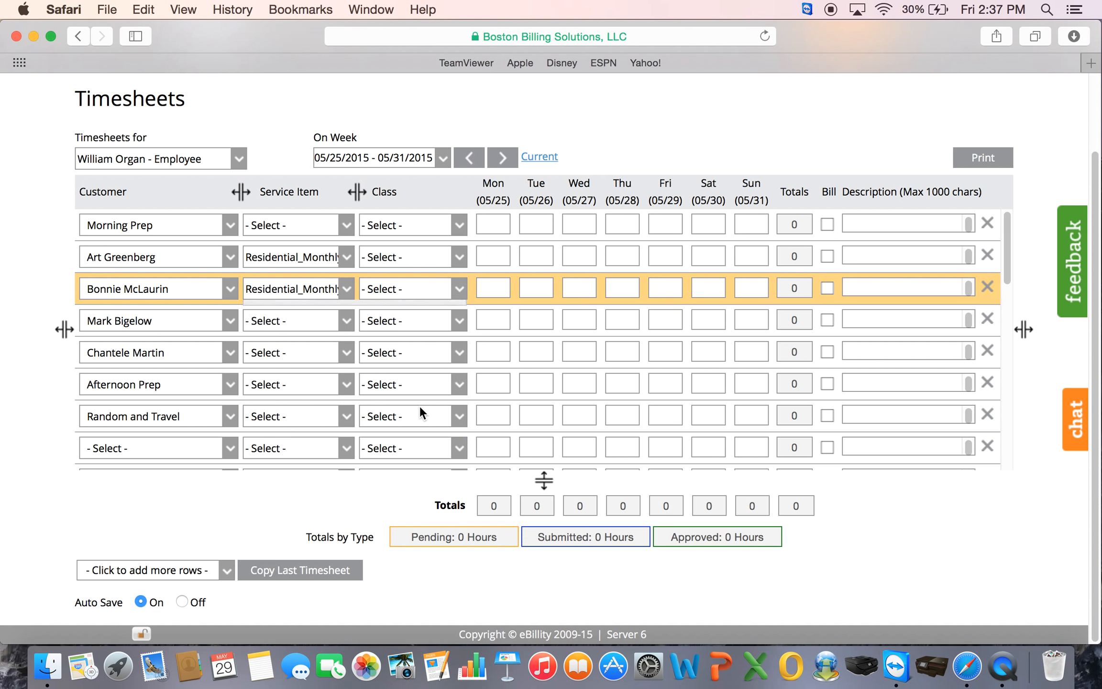
{"action": "left_click", "coordinate": [322, 320]}
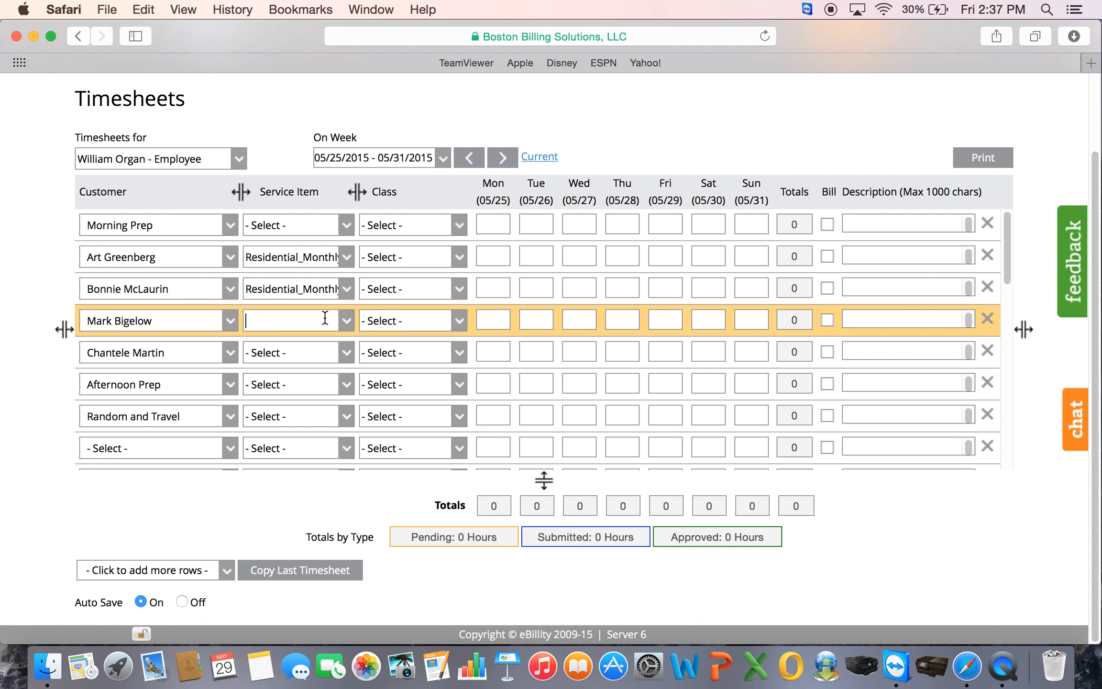
{"action": "left_click_drag", "start_coordinate": [459, 369], "coordinate": [454, 437]}
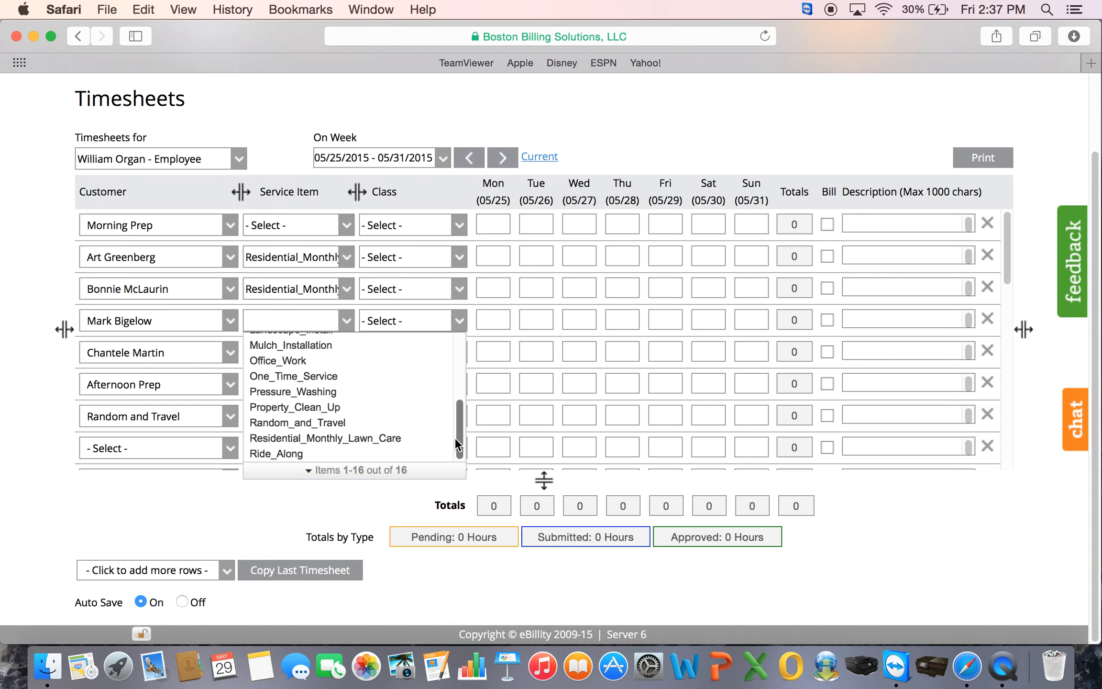
{"action": "left_click", "coordinate": [398, 438]}
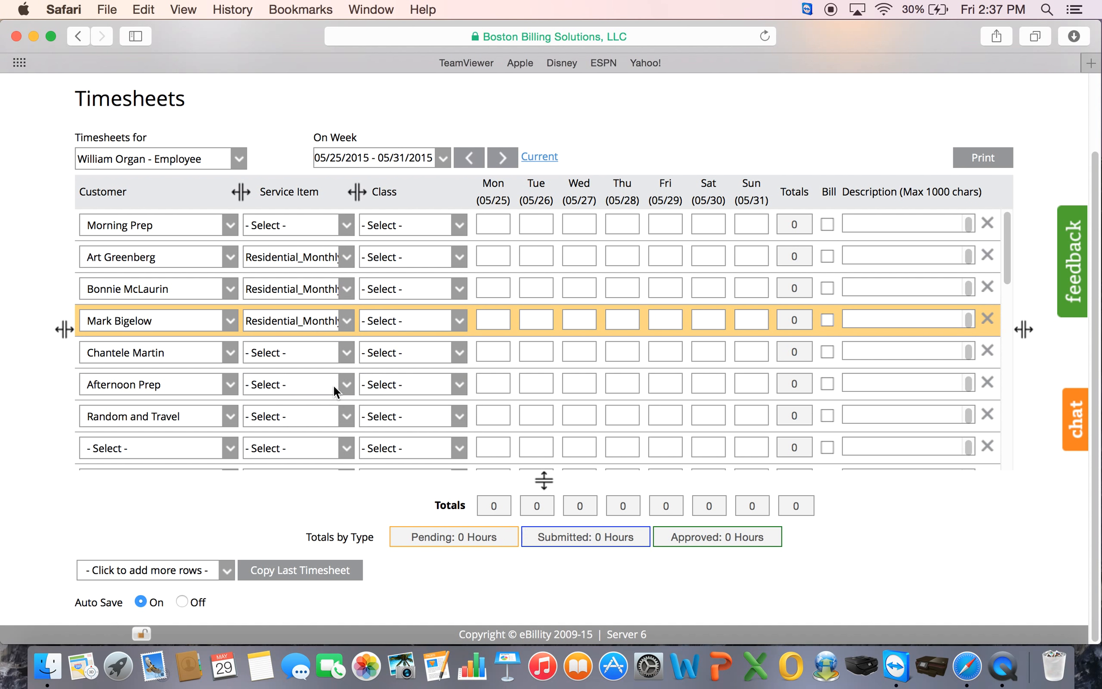
{"action": "left_click", "coordinate": [316, 355]}
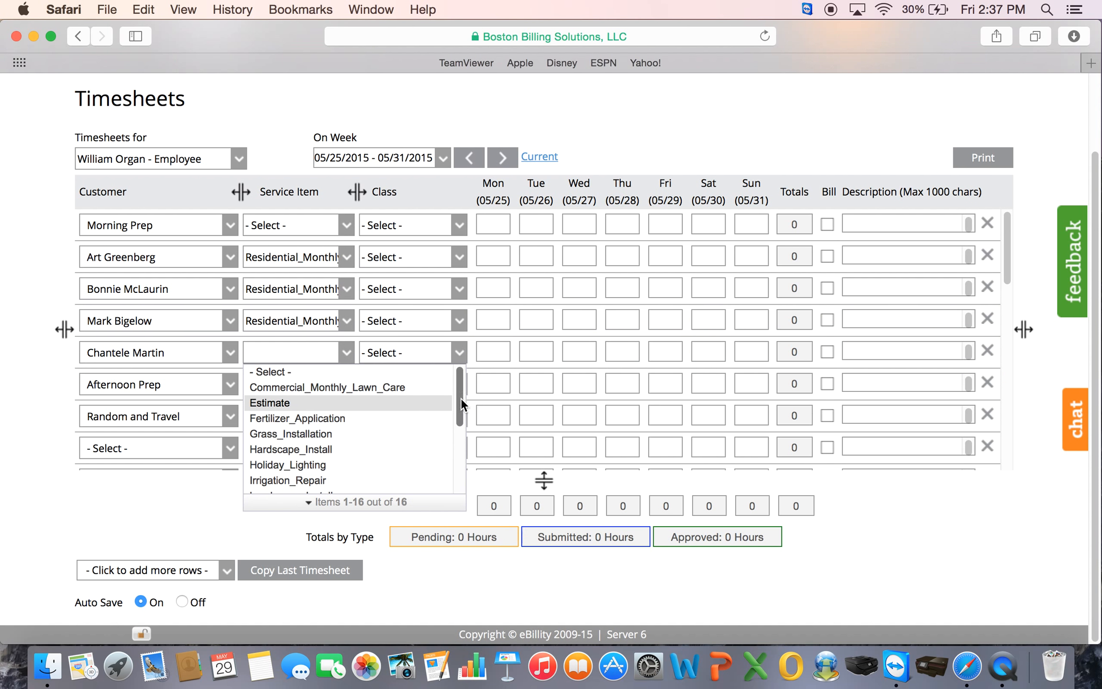
{"action": "left_click_drag", "start_coordinate": [461, 398], "coordinate": [425, 473]}
{"action": "left_click", "coordinate": [421, 472]}
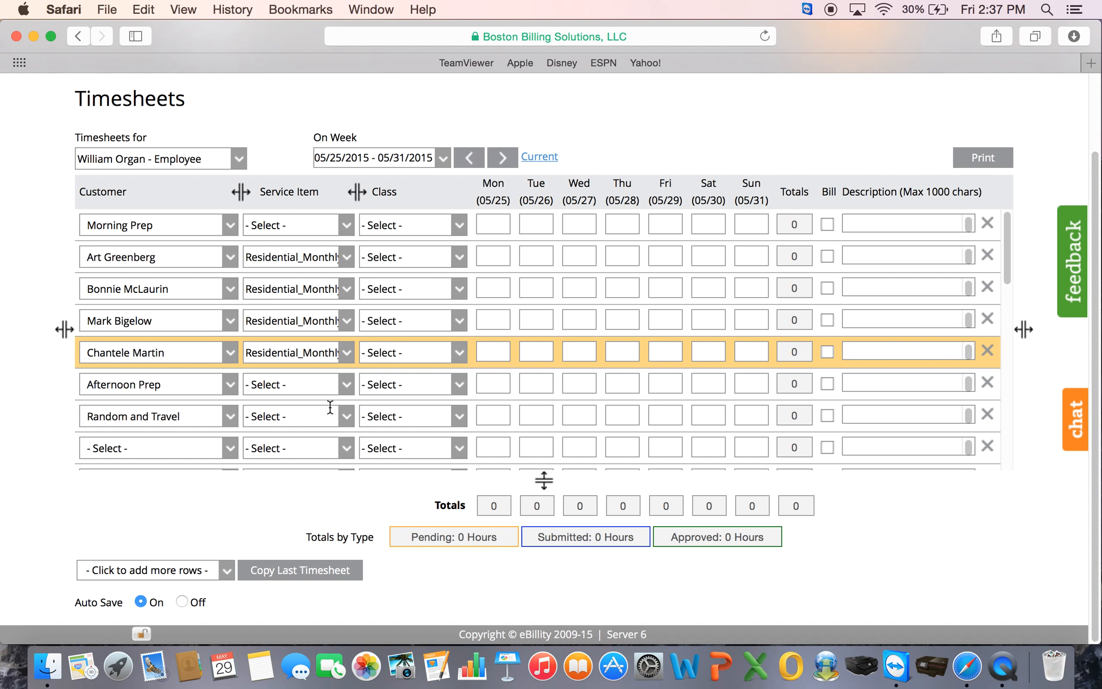
- Set the Random and Travel row's service item to Random_and_Travel
{"action": "left_click", "coordinate": [307, 413]}
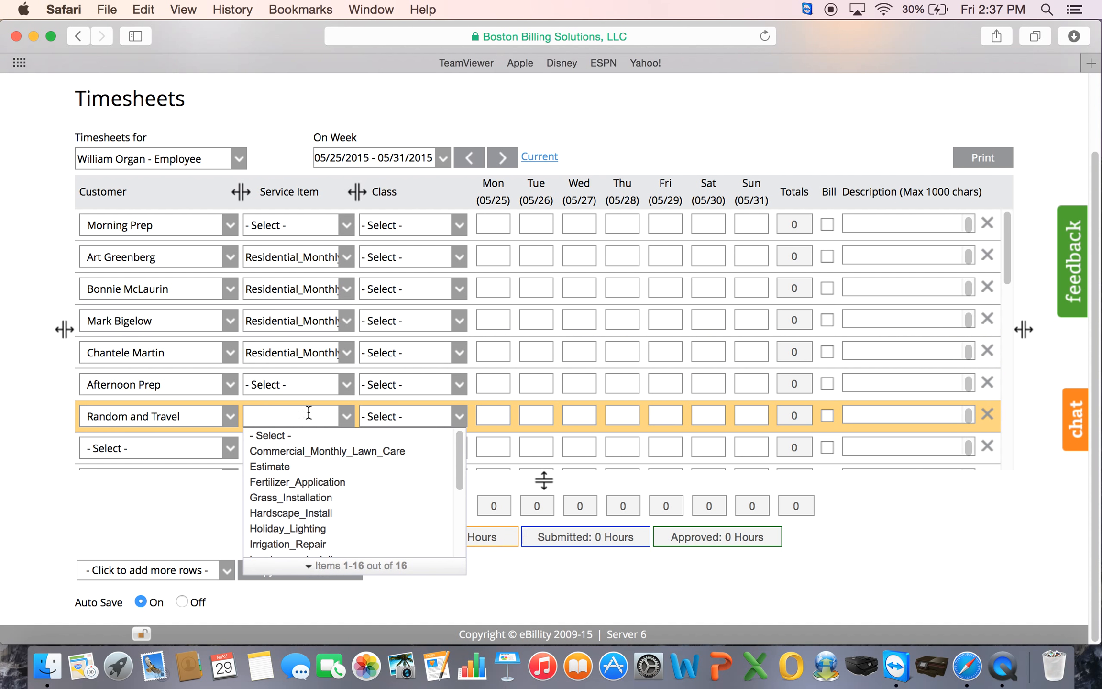
{"action": "left_click_drag", "start_coordinate": [458, 465], "coordinate": [459, 524]}
{"action": "left_click", "coordinate": [388, 535]}
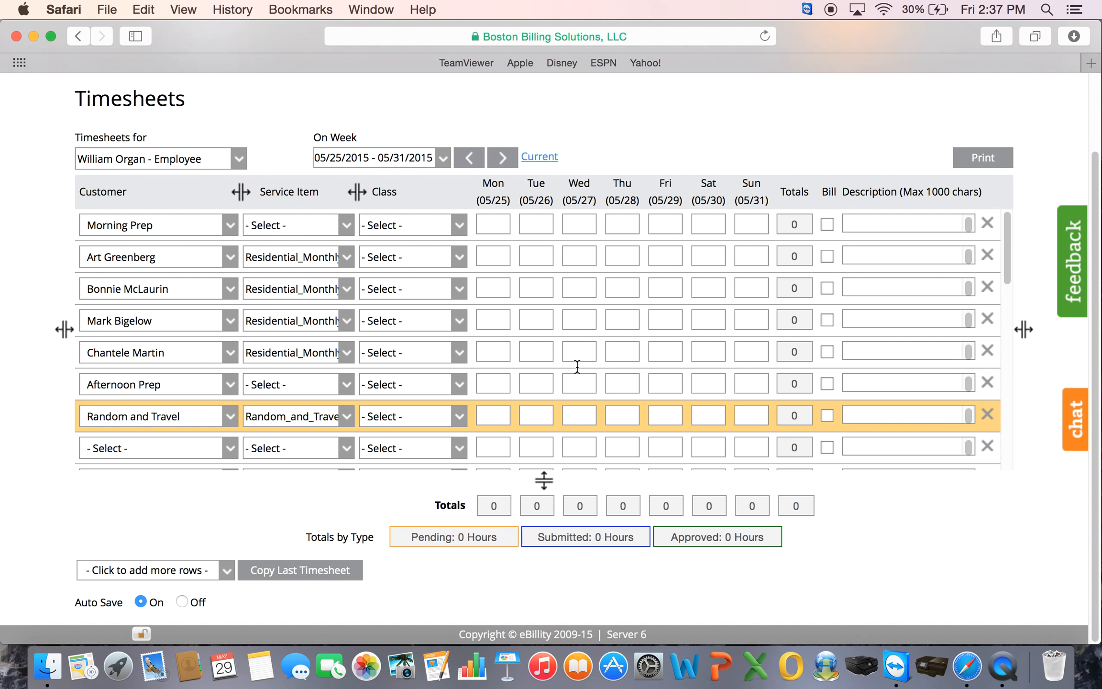
{"action": "left_click", "coordinate": [487, 221]}
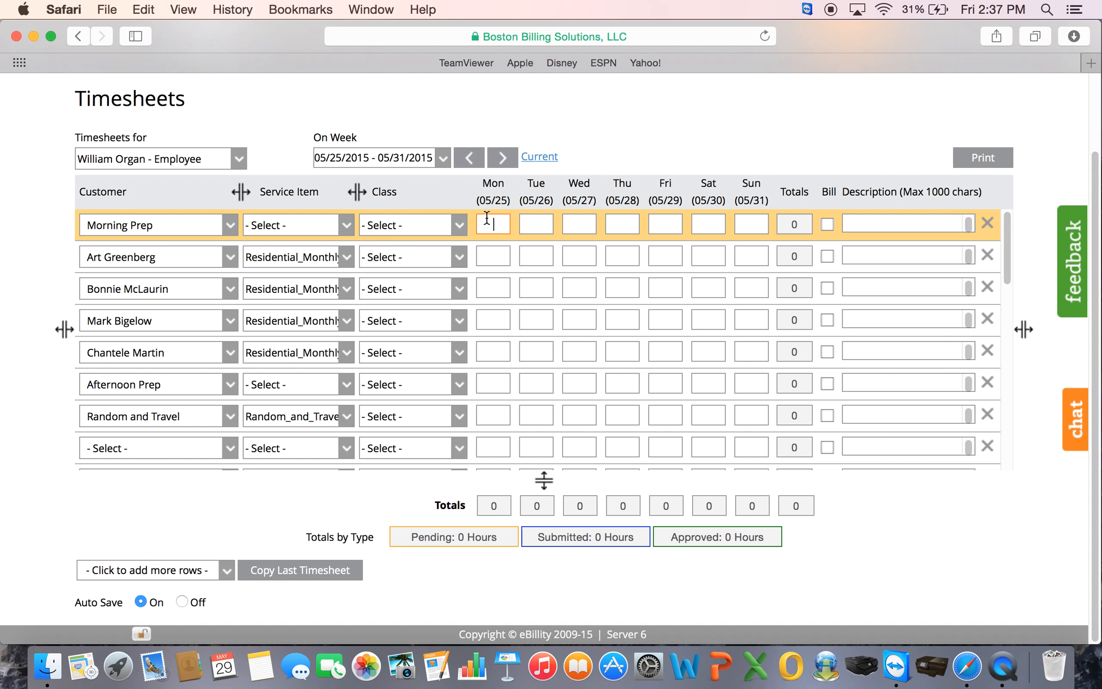
- Enter :30 (0.50 hours) as Morning Prep's Monday time, correcting the entry once
{"action": "type", "text": ":30"}
{"action": "left_click", "coordinate": [499, 259]}
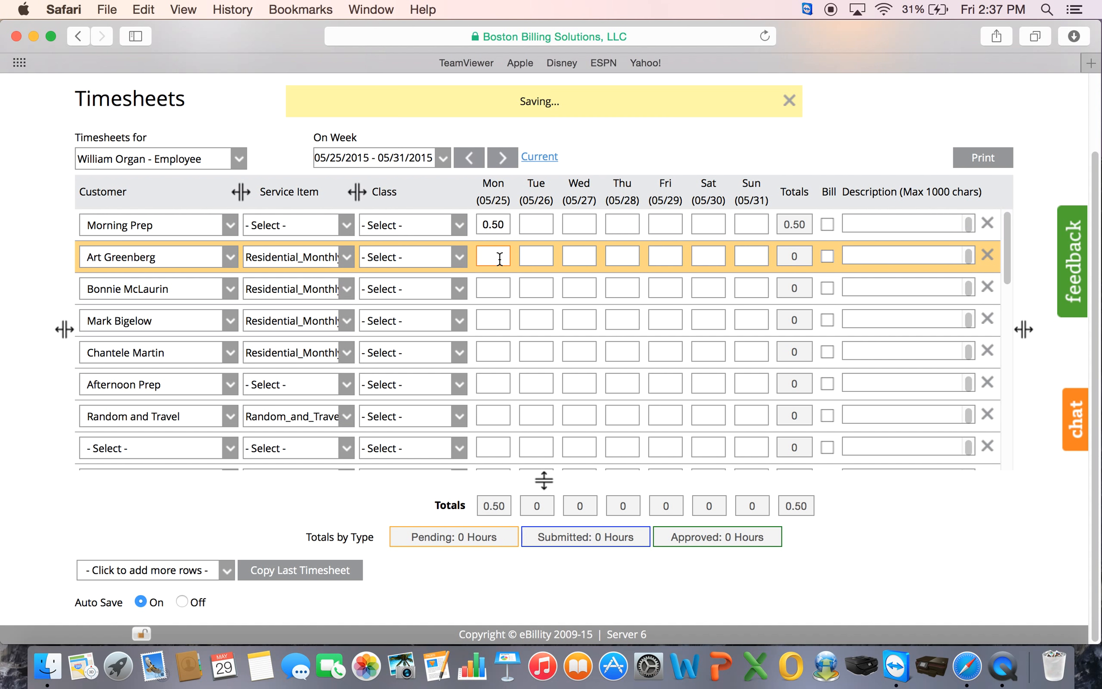
{"action": "left_click", "coordinate": [506, 226]}
{"action": "key", "text": "BackSpace"}
{"action": "key", "text": "BackSpace"}
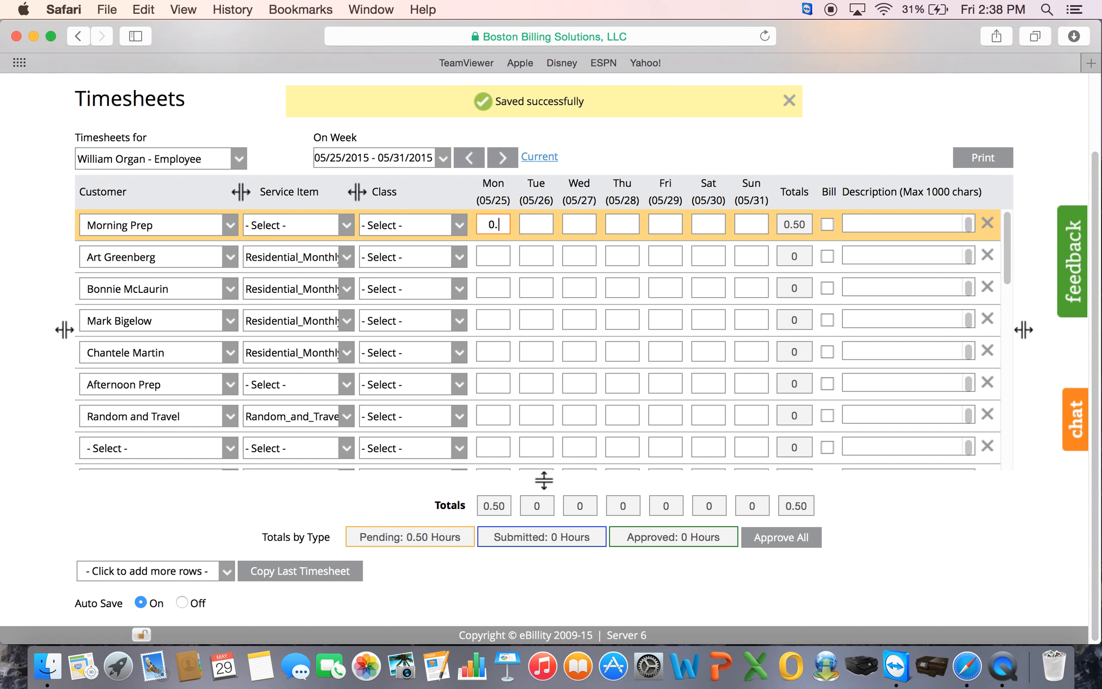
{"action": "key", "text": "BackSpace"}
{"action": "key", "text": "BackSpace"}
{"action": "type", "text": ":30"}
- Enter Monday times 1.5, :33, :45, :30 for the next four clients and :20 for Afternoon Prep
{"action": "left_click", "coordinate": [488, 263]}
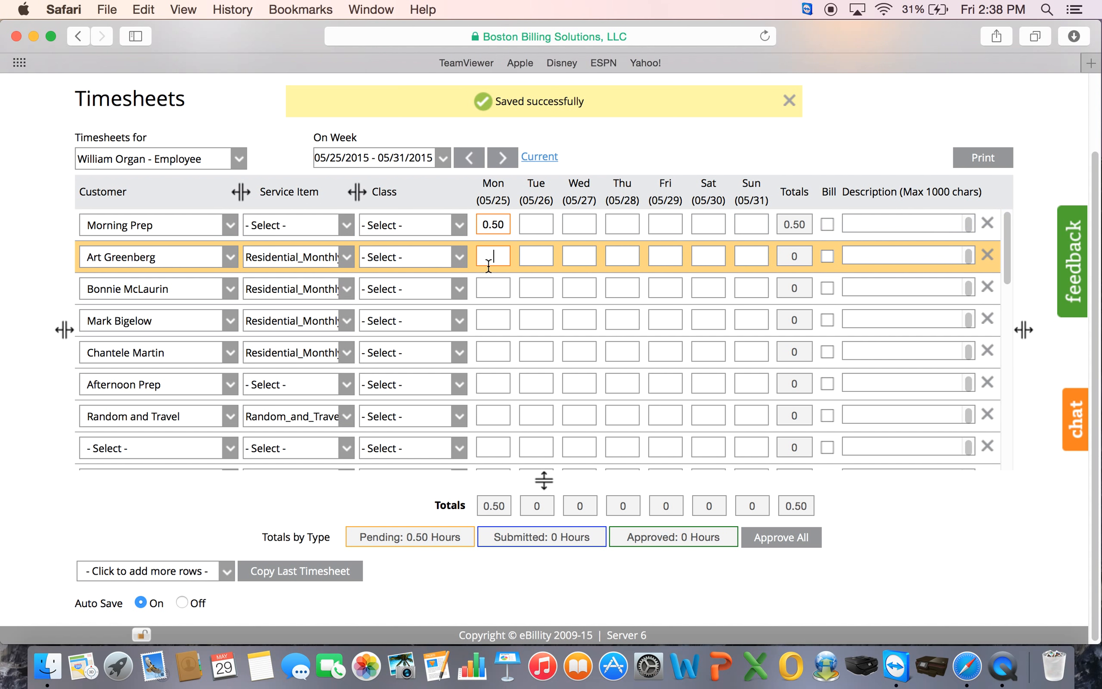
{"action": "type", "text": "1.5"}
{"action": "left_click", "coordinate": [492, 288]}
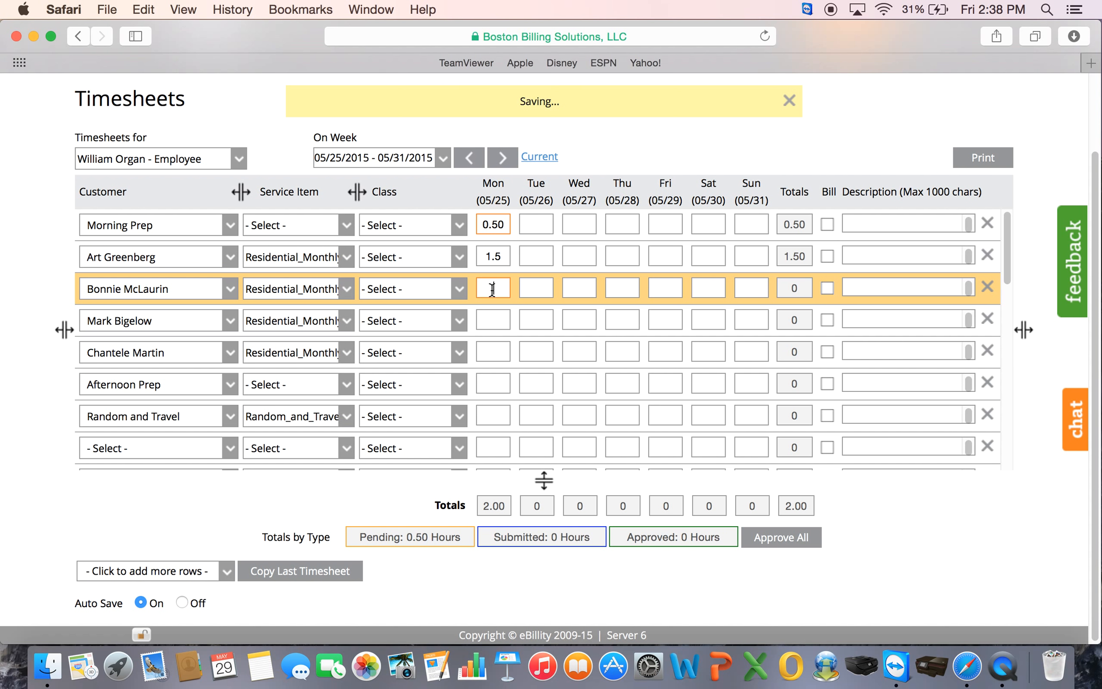
{"action": "type", "text": ":33"}
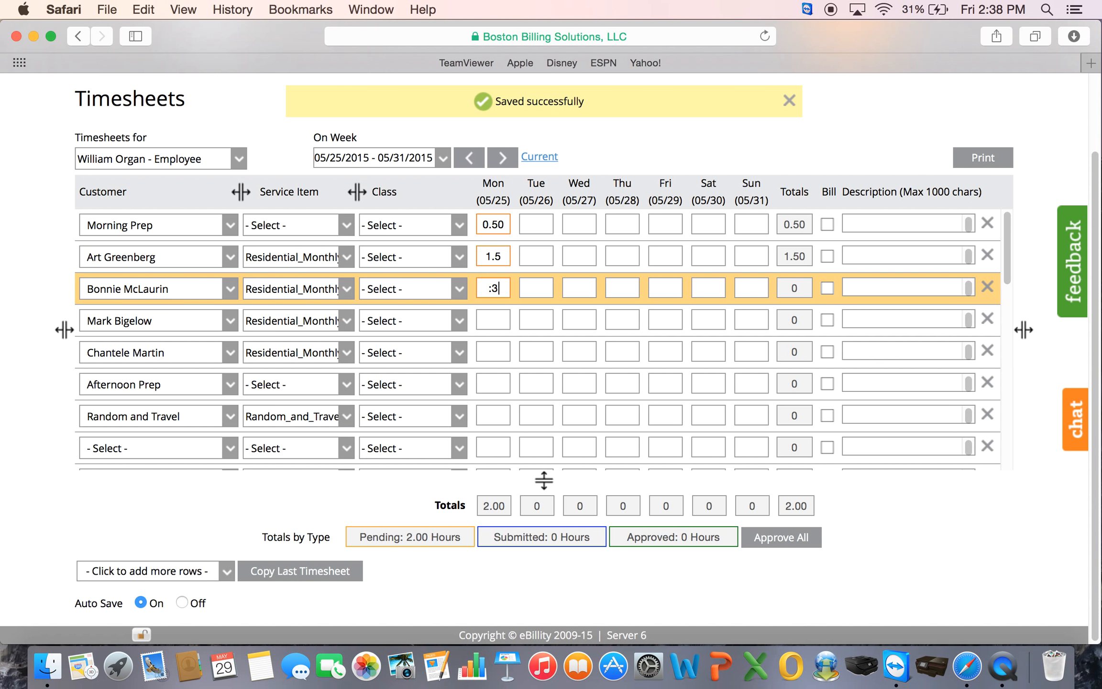
{"action": "left_click", "coordinate": [497, 319]}
{"action": "type", "text": ":45"}
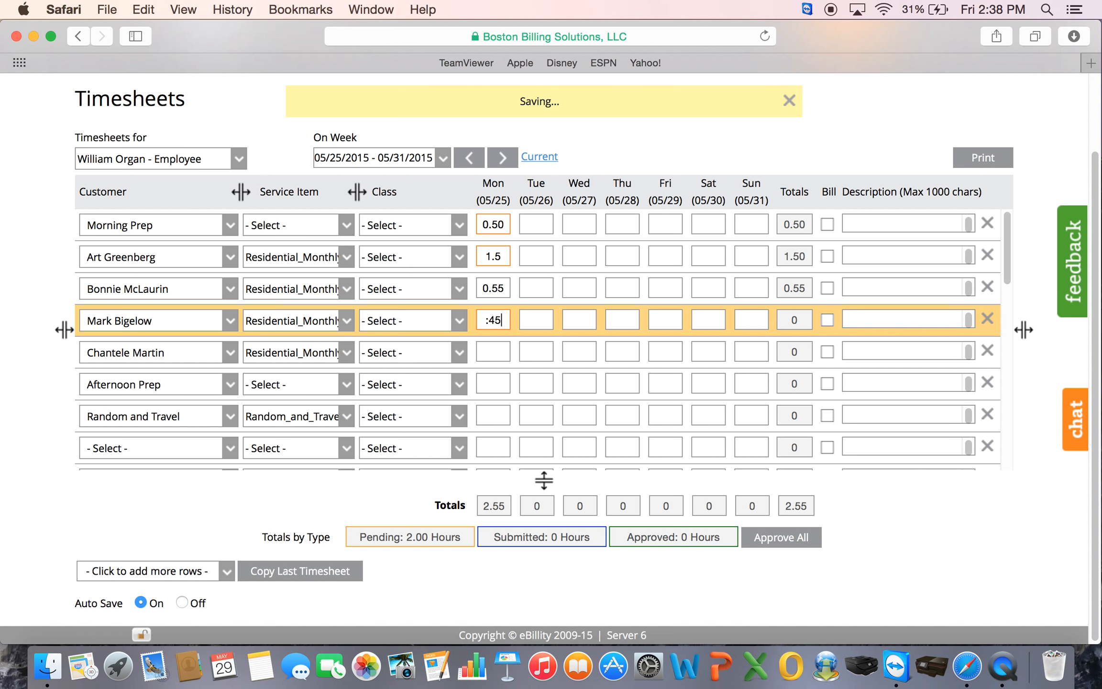
{"action": "left_click", "coordinate": [493, 352]}
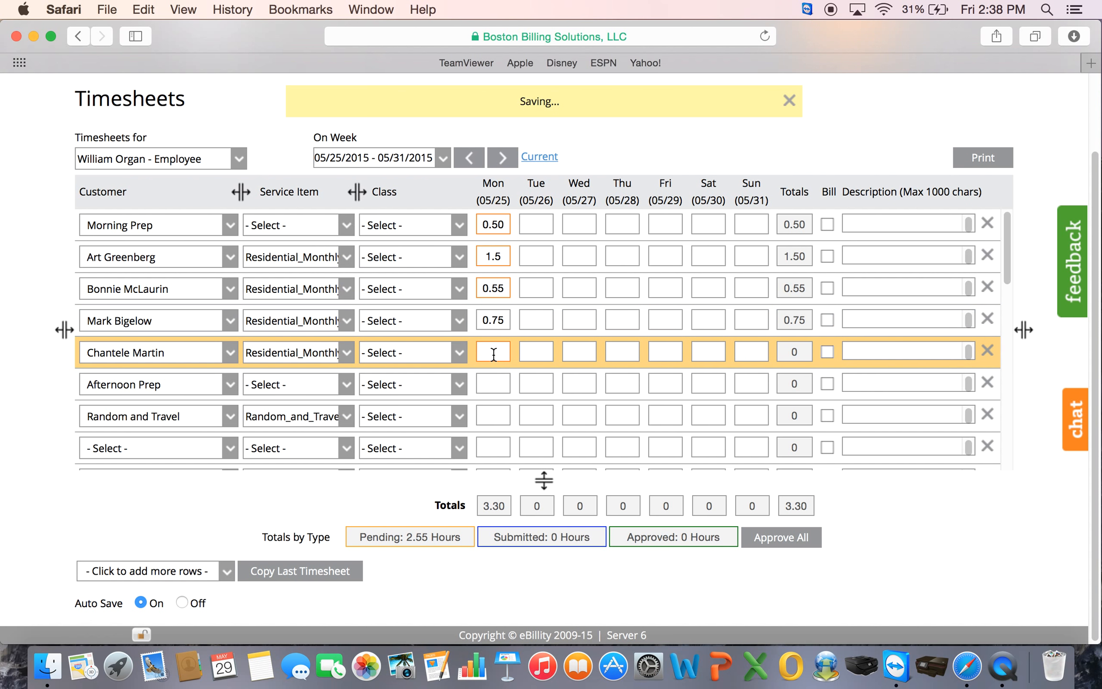
{"action": "type", "text": ":"}
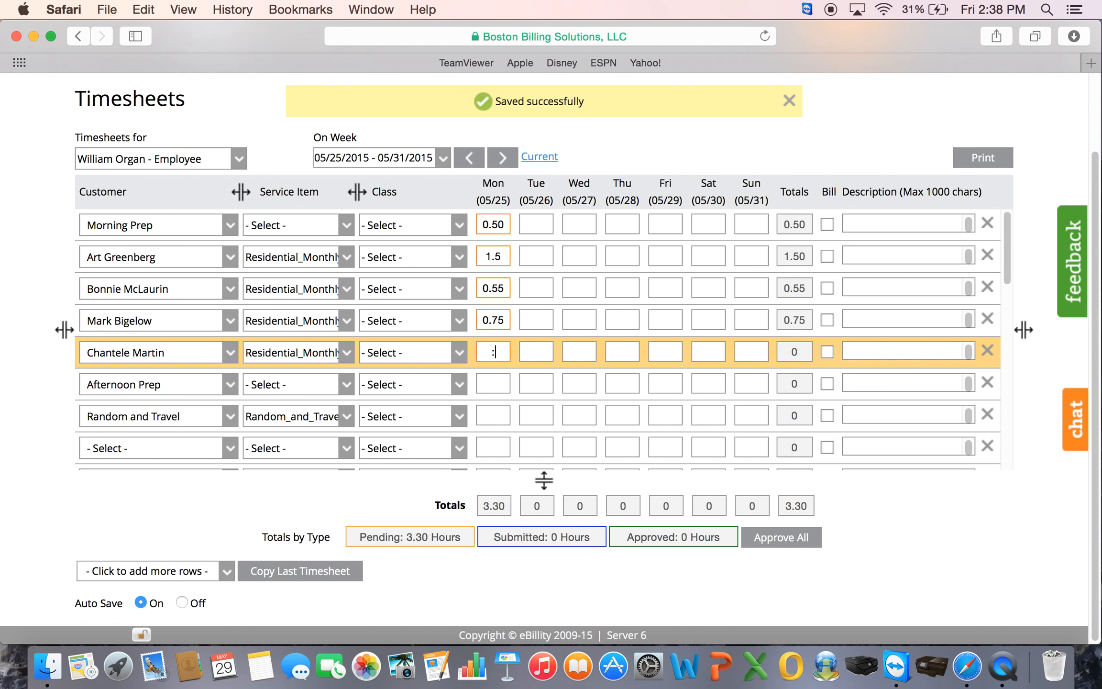
{"action": "type", "text": "30"}
{"action": "left_click", "coordinate": [493, 383]}
{"action": "type", "text": ":20"}
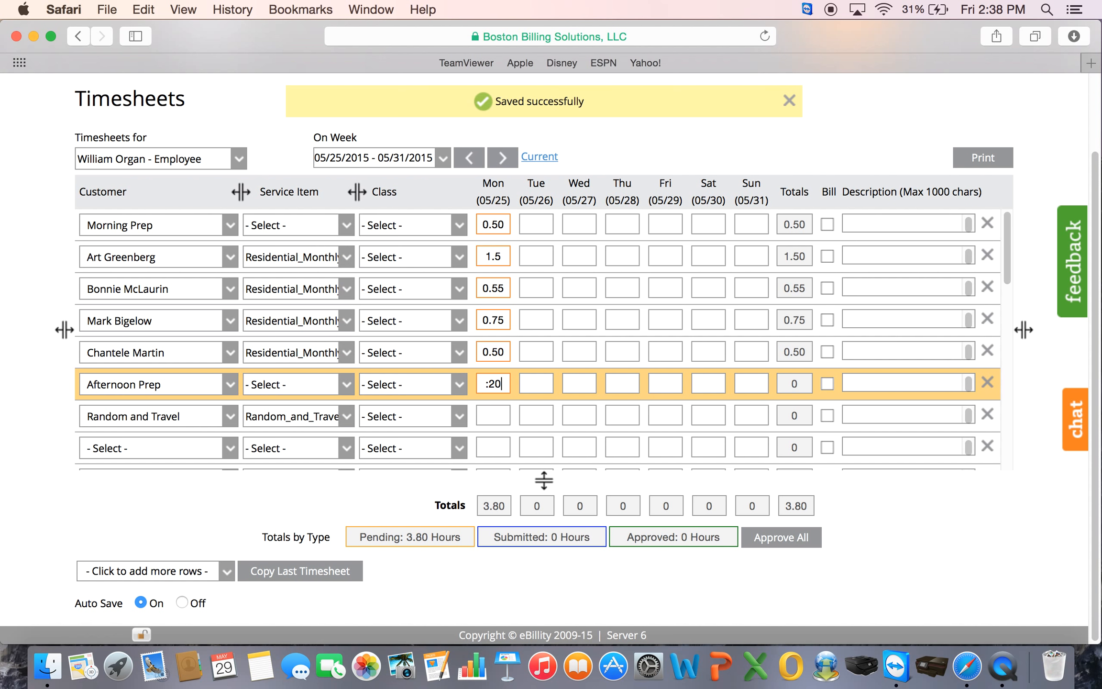
- Commit Afternoon Prep's Monday 0.33 hours and log 5 hours on its Tuesday
{"action": "left_click", "coordinate": [545, 391]}
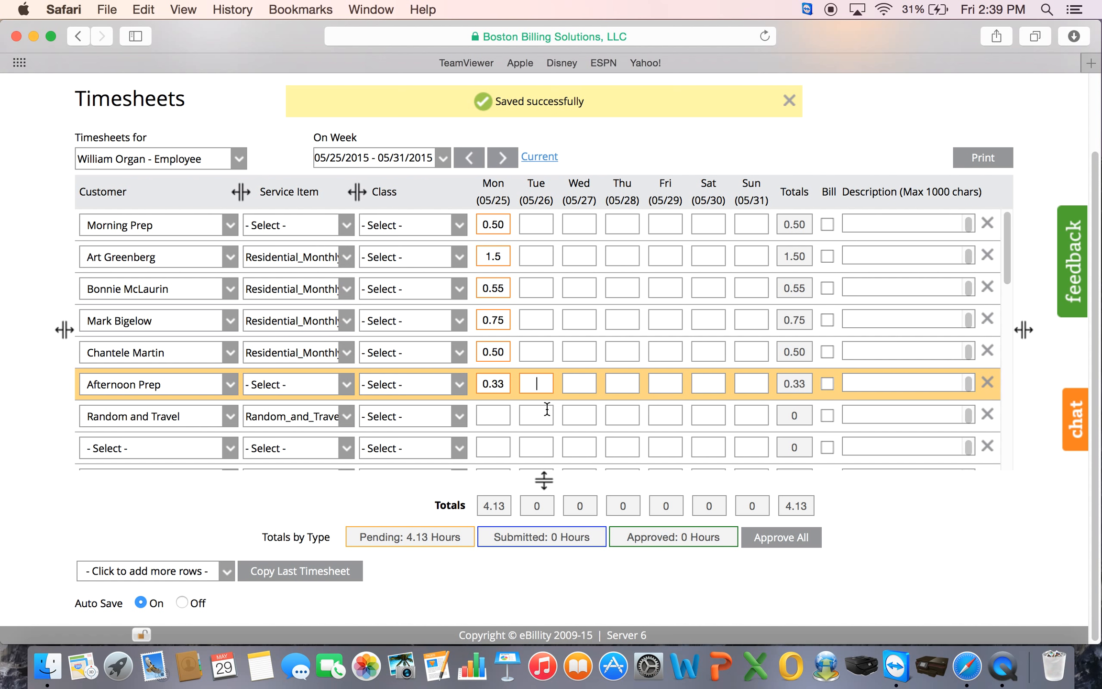
{"action": "type", "text": "5"}
{"action": "left_click", "coordinate": [589, 354]}
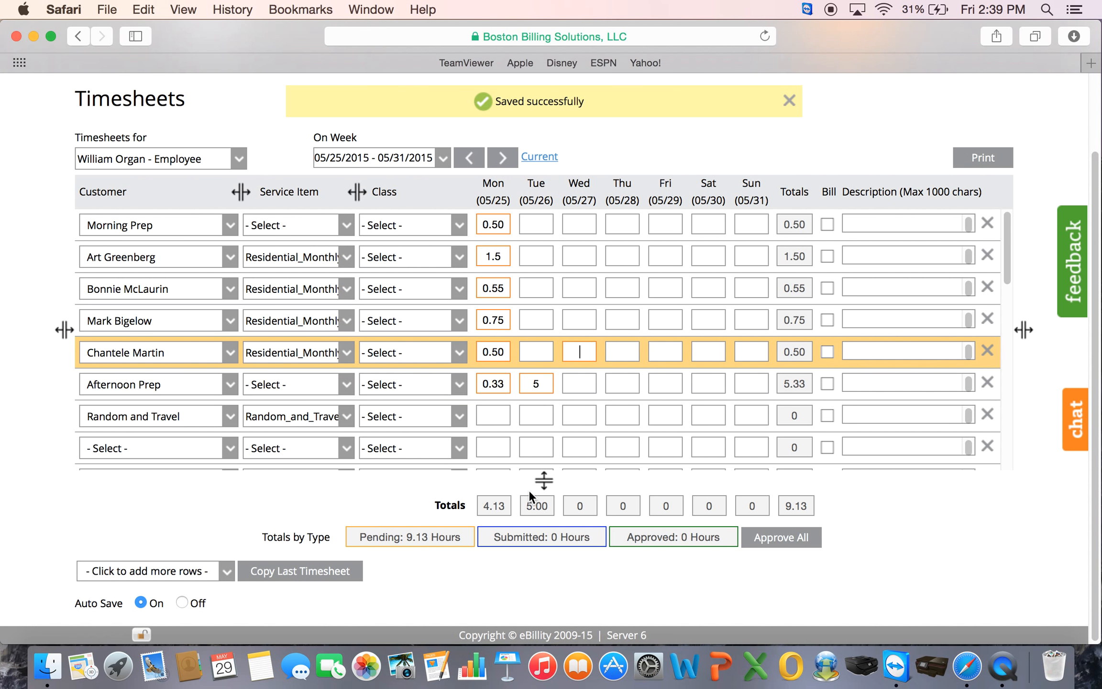
{"action": "left_click", "coordinate": [484, 414]}
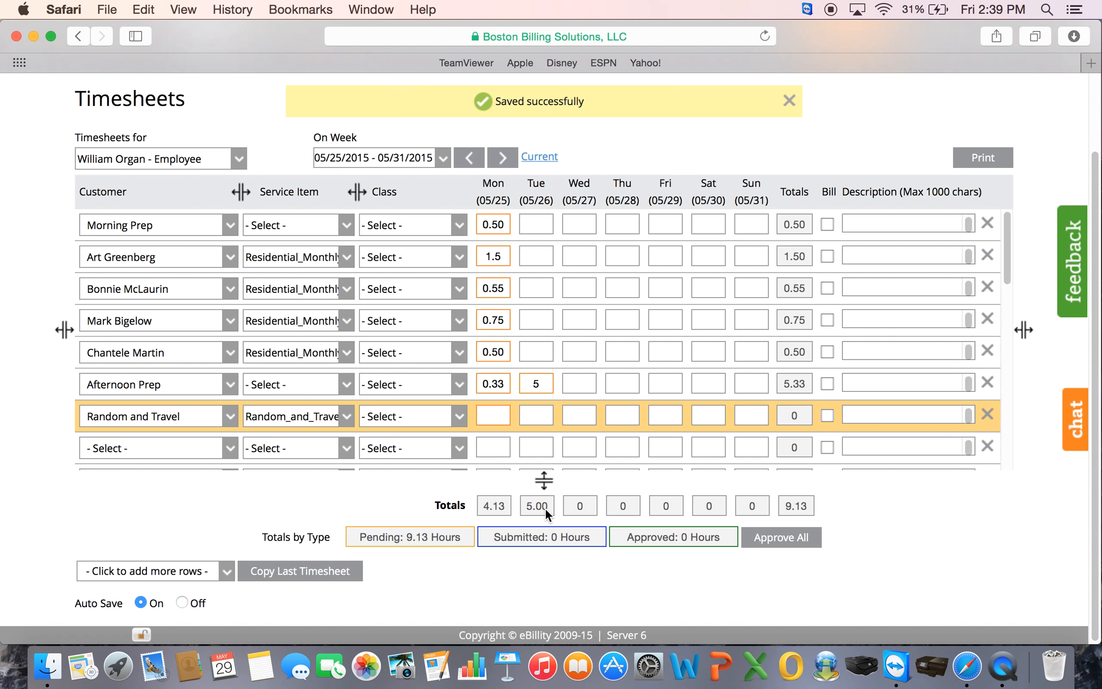
- Log .87 Monday hours for Random and Travel and clear Afternoon Prep's Tuesday 5 hours
{"action": "type", "text": ".87"}
{"action": "left_click", "coordinate": [586, 356]}
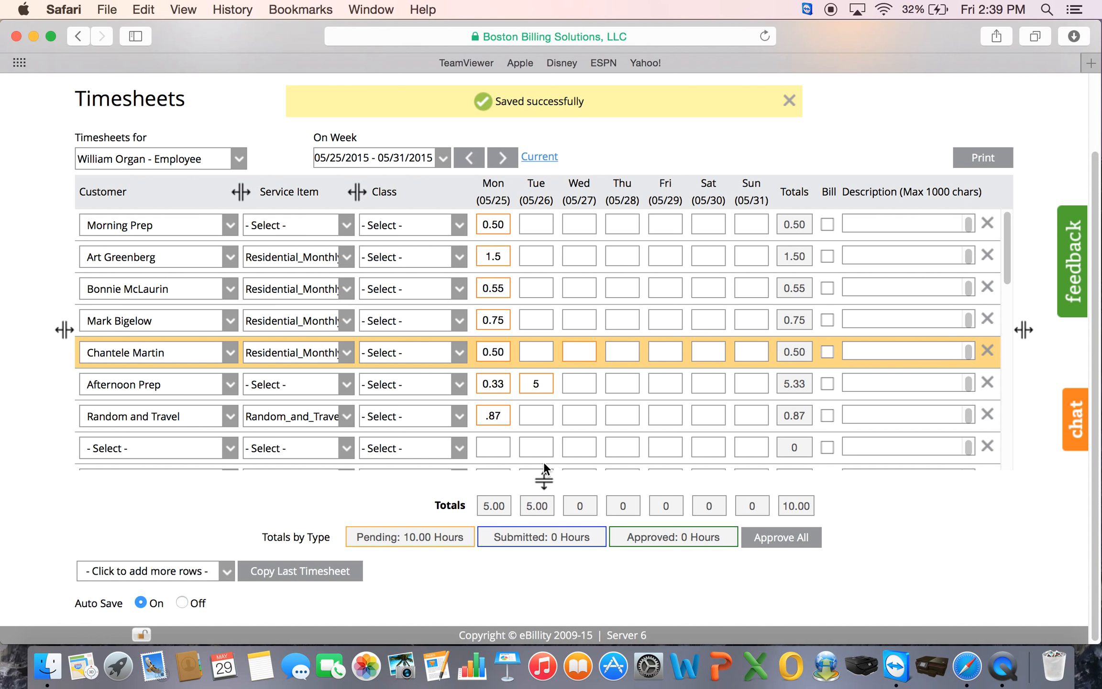
{"action": "left_click", "coordinate": [538, 384]}
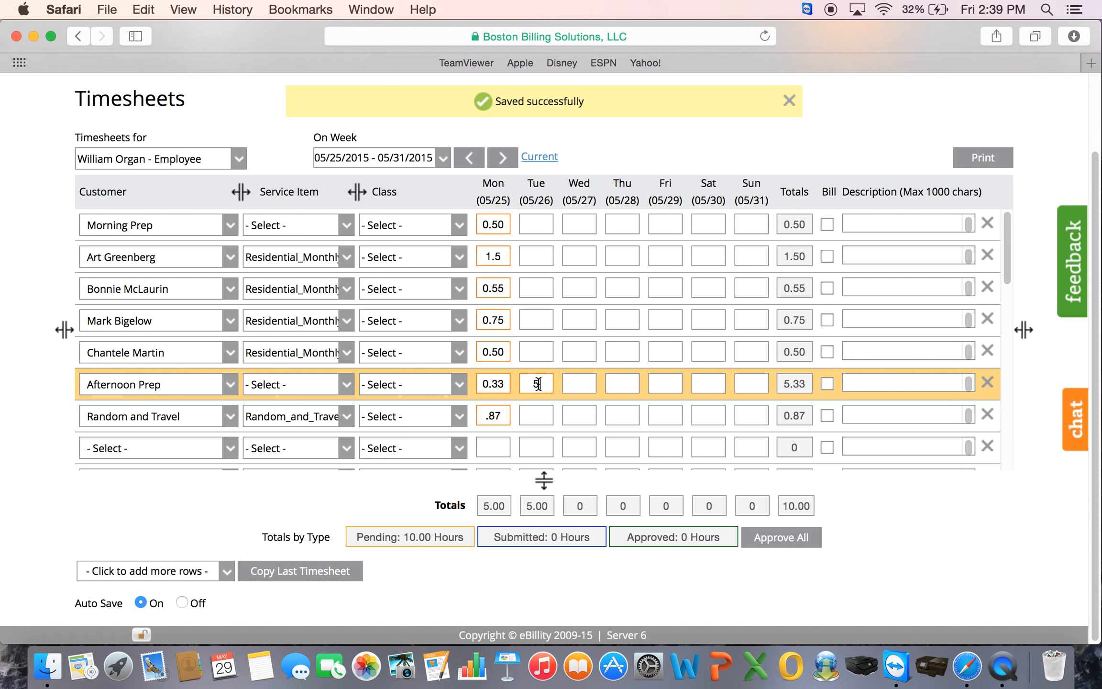
{"action": "key", "text": "BackSpace"}
{"action": "left_click", "coordinate": [588, 348]}
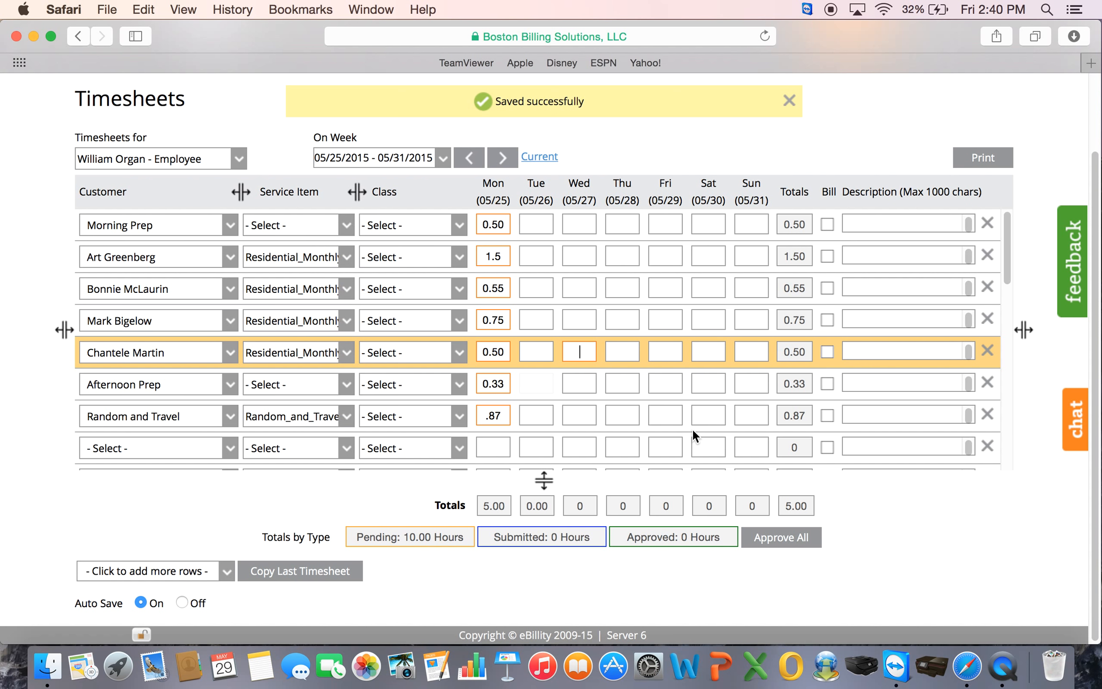
{"action": "left_click", "coordinate": [868, 448]}
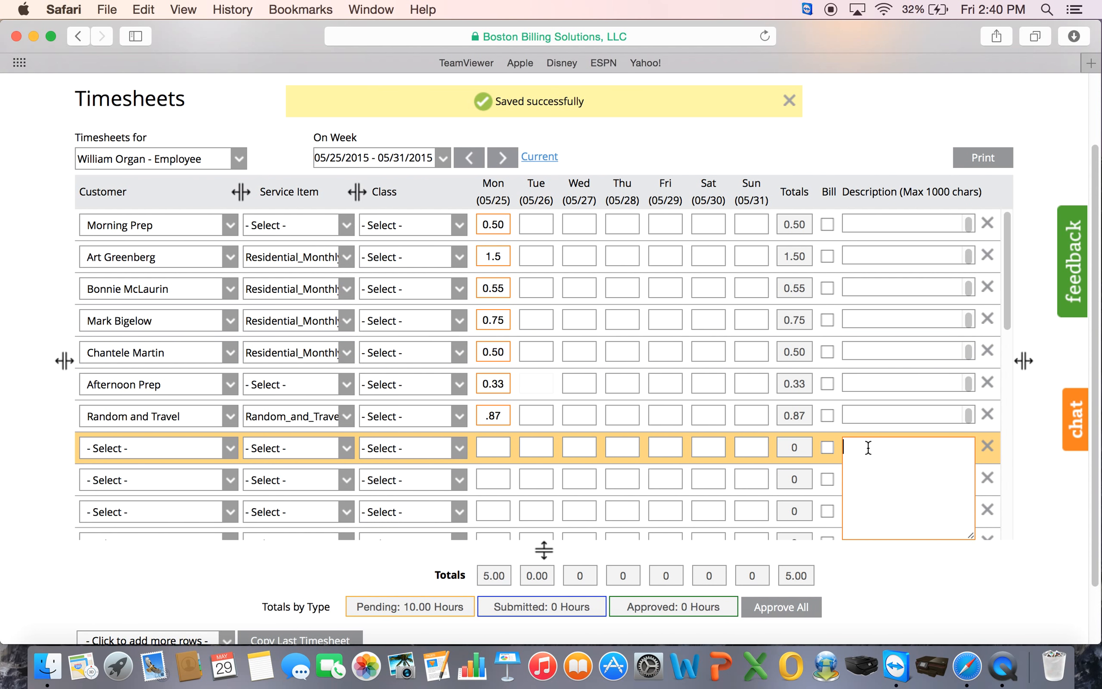
- Give the blank eighth row a person's name as its description and the Mulch_Installation service item
{"action": "left_click", "coordinate": [341, 448]}
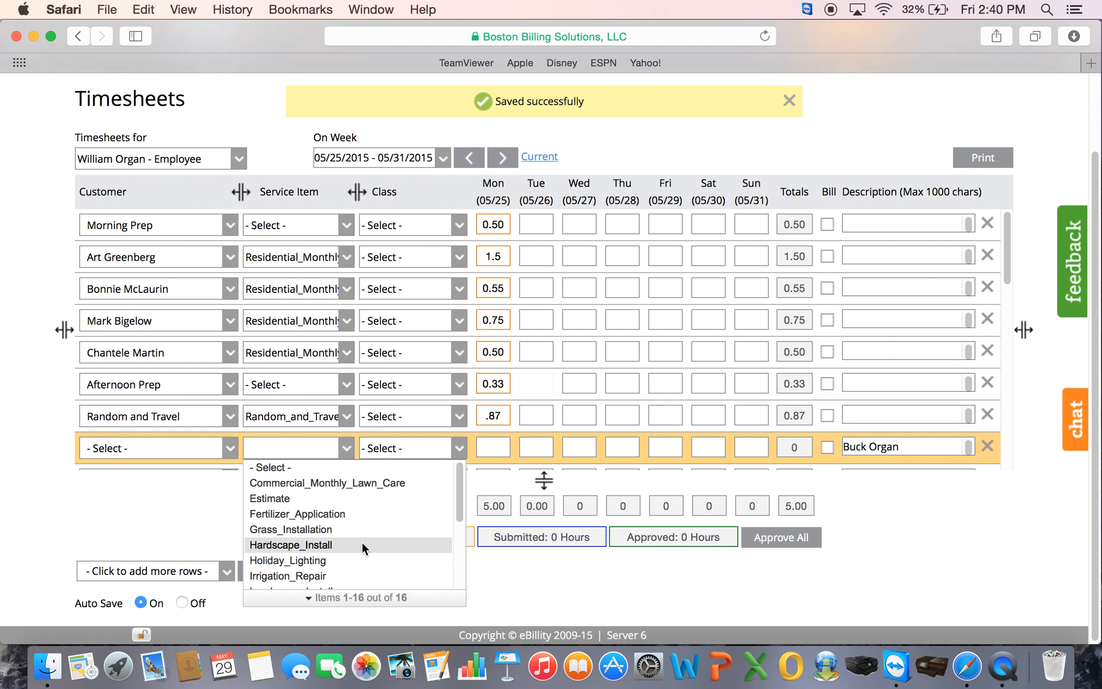
{"action": "left_click_drag", "start_coordinate": [459, 481], "coordinate": [455, 508]}
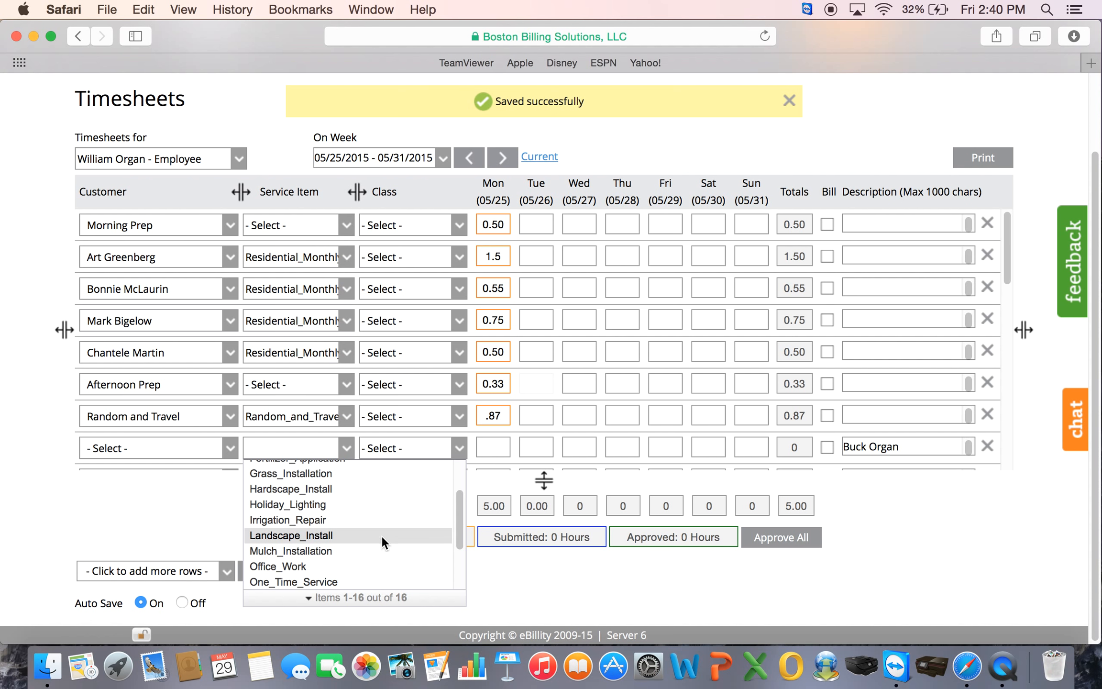
{"action": "left_click", "coordinate": [376, 550]}
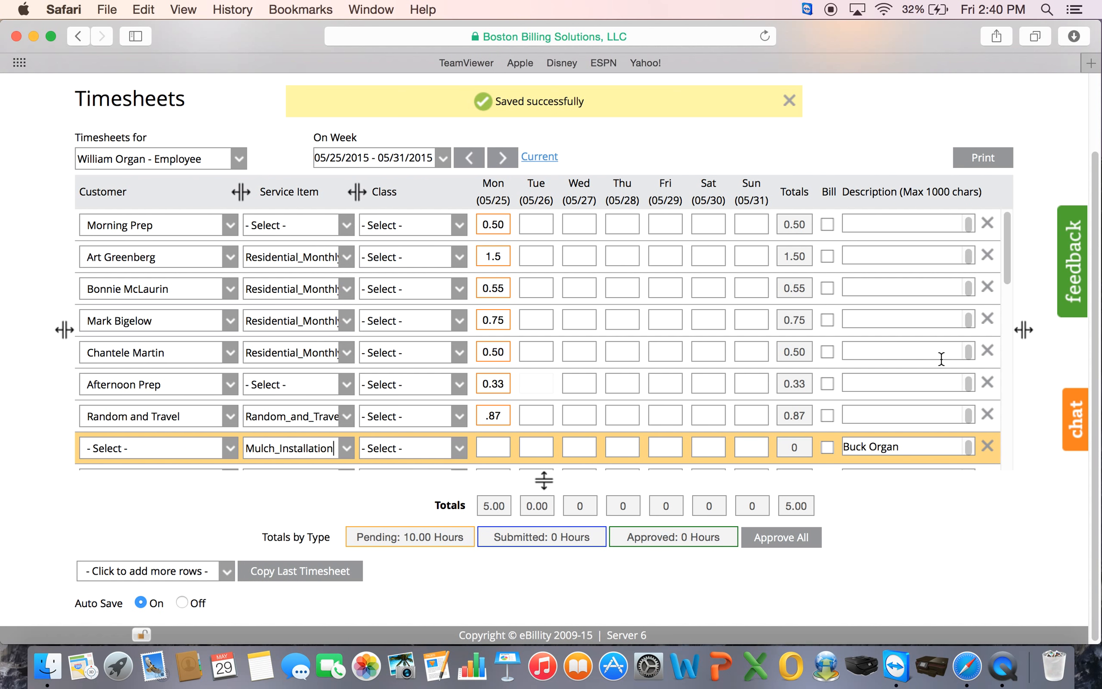
{"action": "left_click_drag", "start_coordinate": [1009, 243], "coordinate": [1009, 272]}
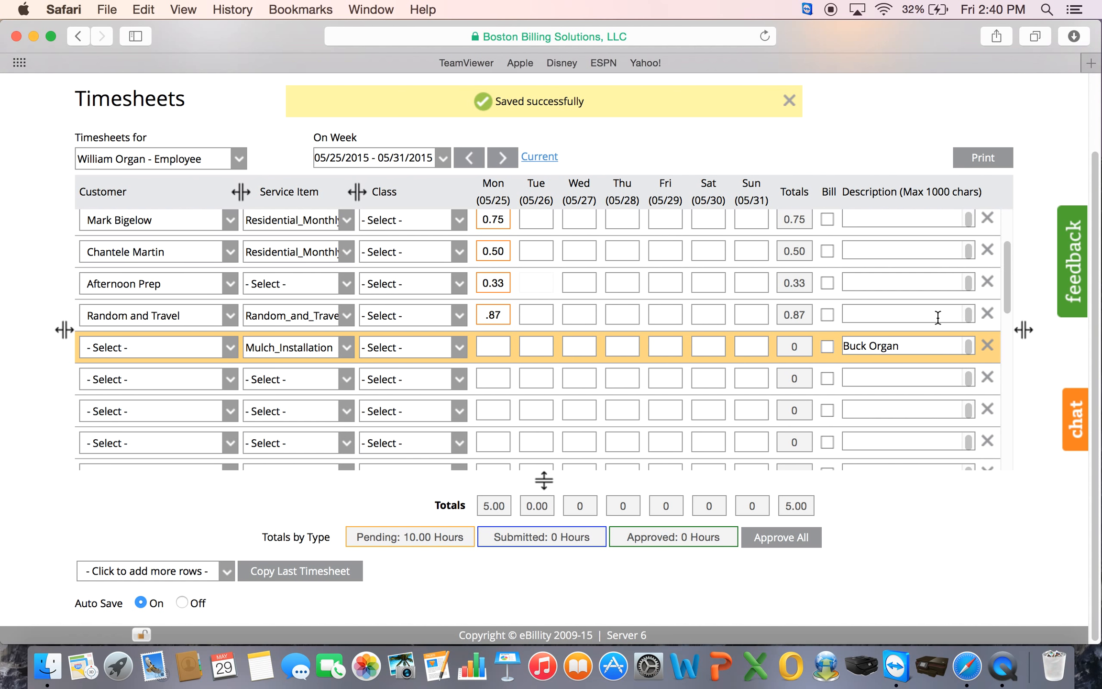
{"action": "left_click", "coordinate": [913, 374]}
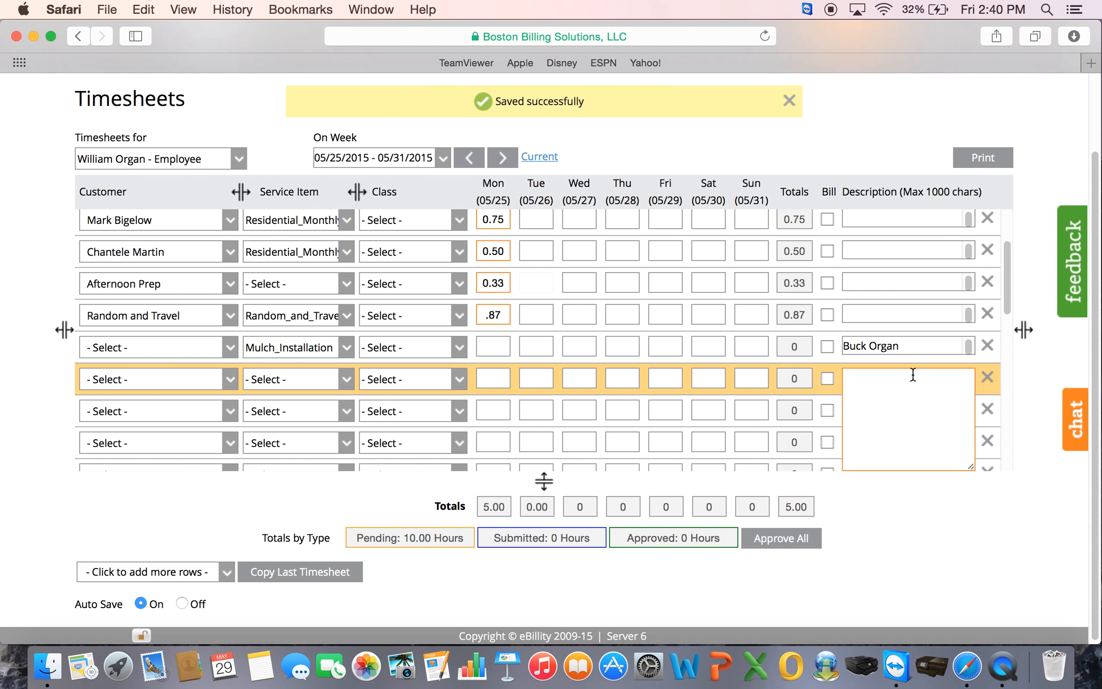
- Write 'I used my truck on 5/29 and put 22 miles on it' in Random and Travel's description
{"action": "left_click", "coordinate": [917, 311]}
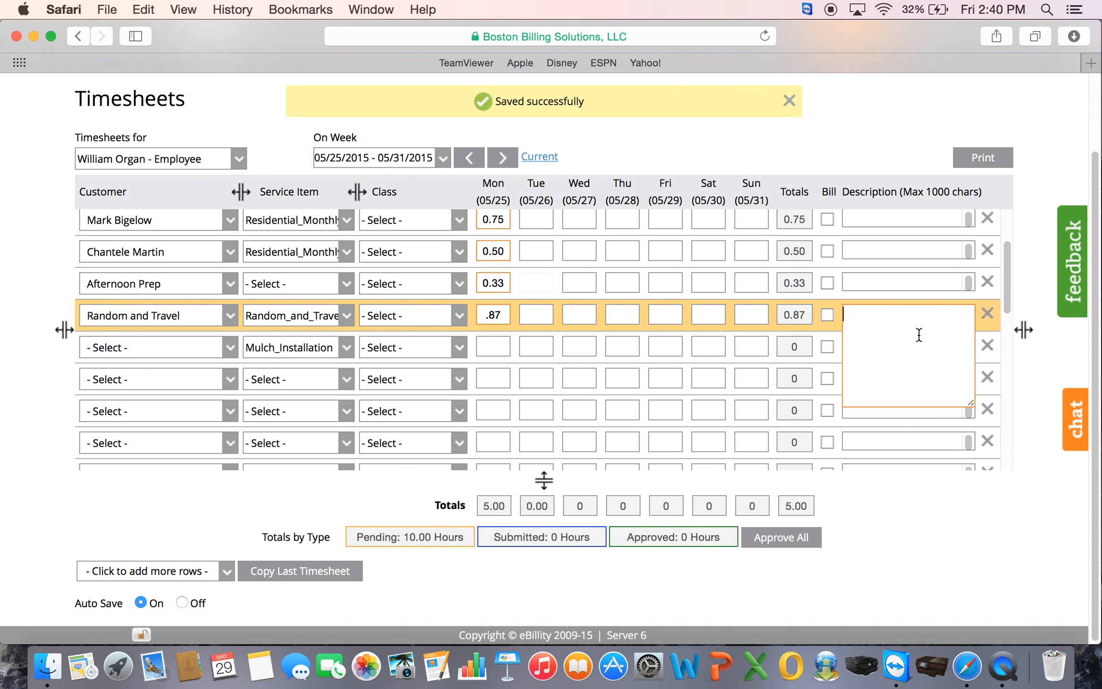
{"action": "type", "text": "I used my truck on 5/29 and out"}
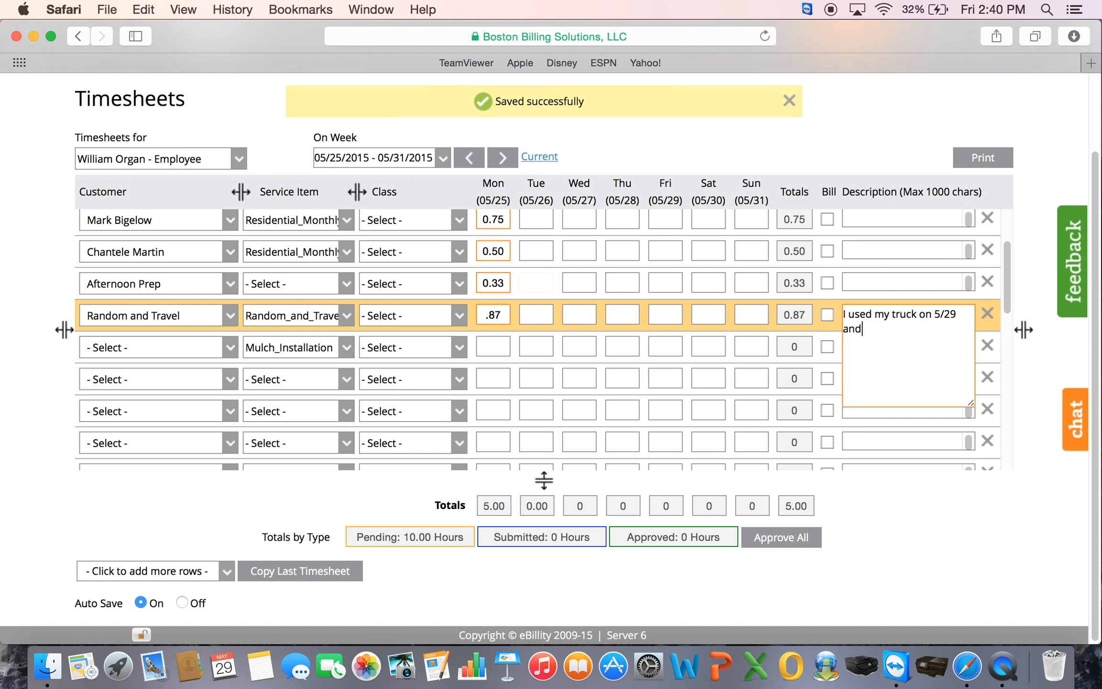
{"action": "key", "text": "BackSpace"}
{"action": "key", "text": "BackSpace"}
{"action": "key", "text": "BackSpace"}
{"action": "key", "text": "BackSpace"}
{"action": "type", "text": "put 22 miles on it"}
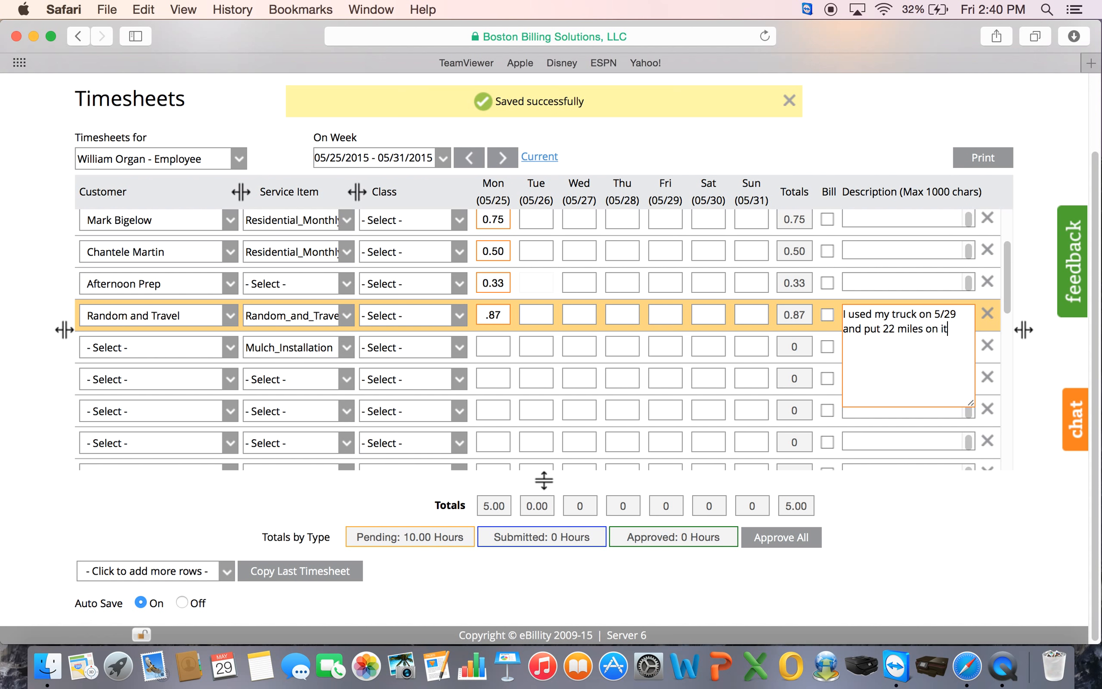